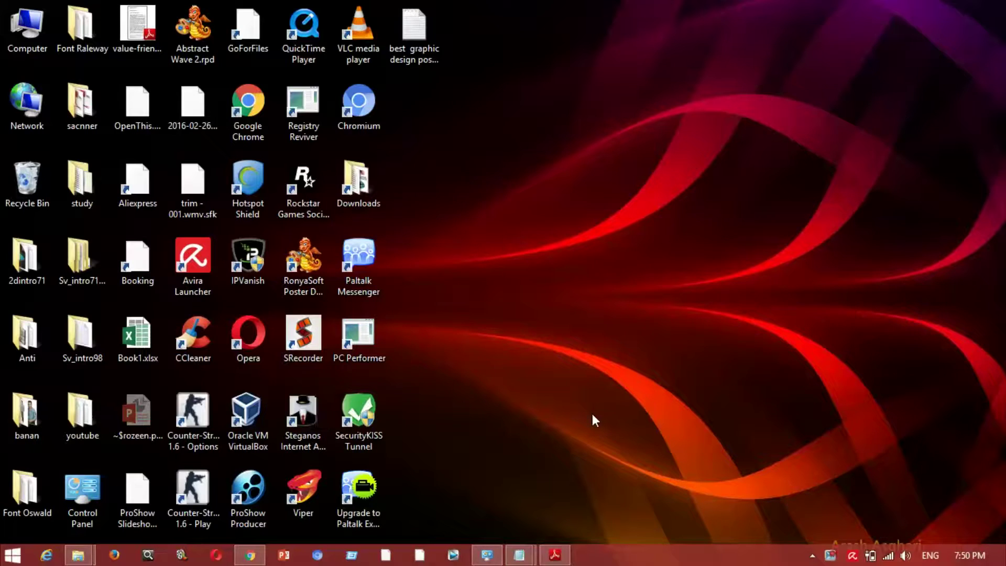
Close the empty banan.xml log without saving and select best graphic design poster.txt.
left_click(407, 35)
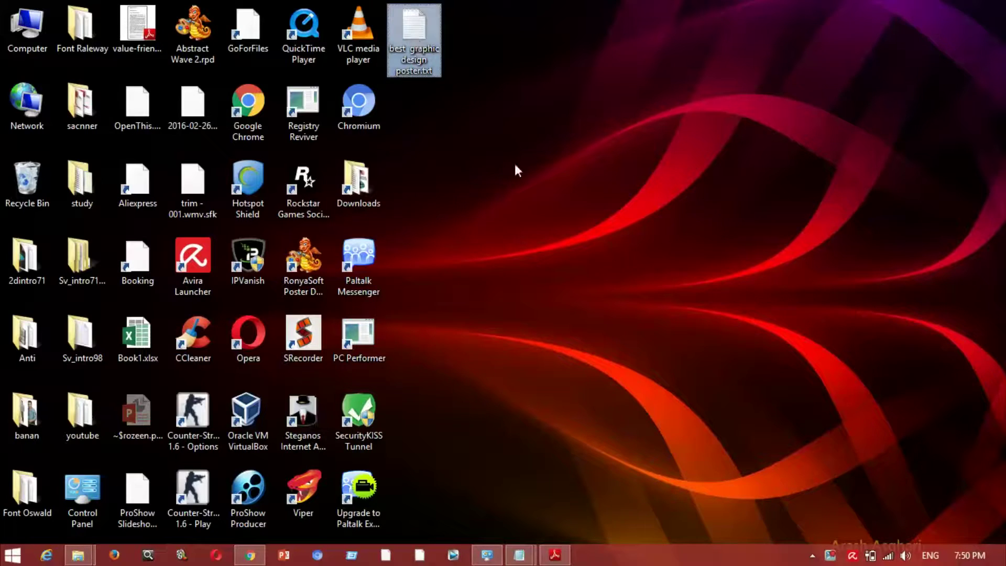
left_click(534, 201)
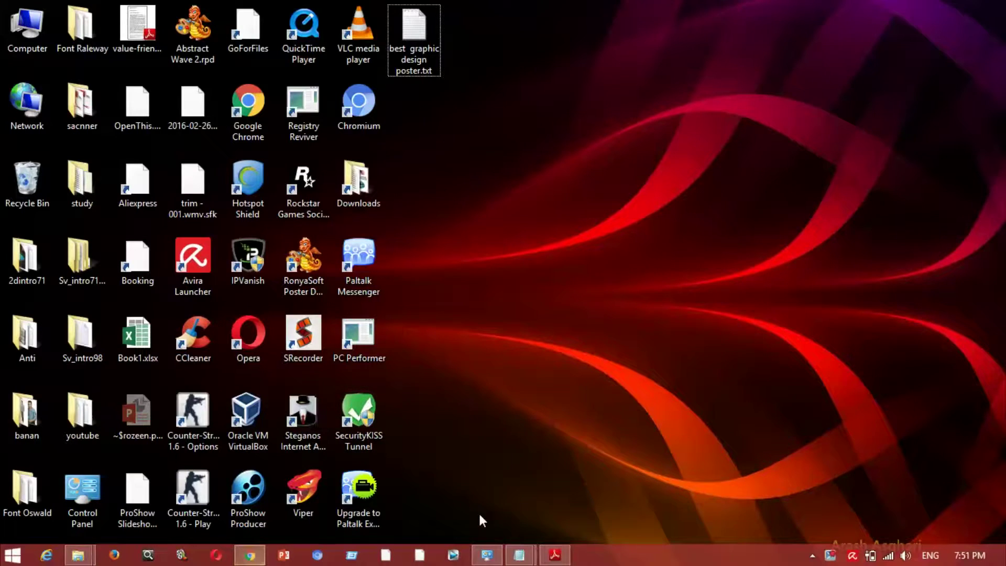
left_click(519, 556)
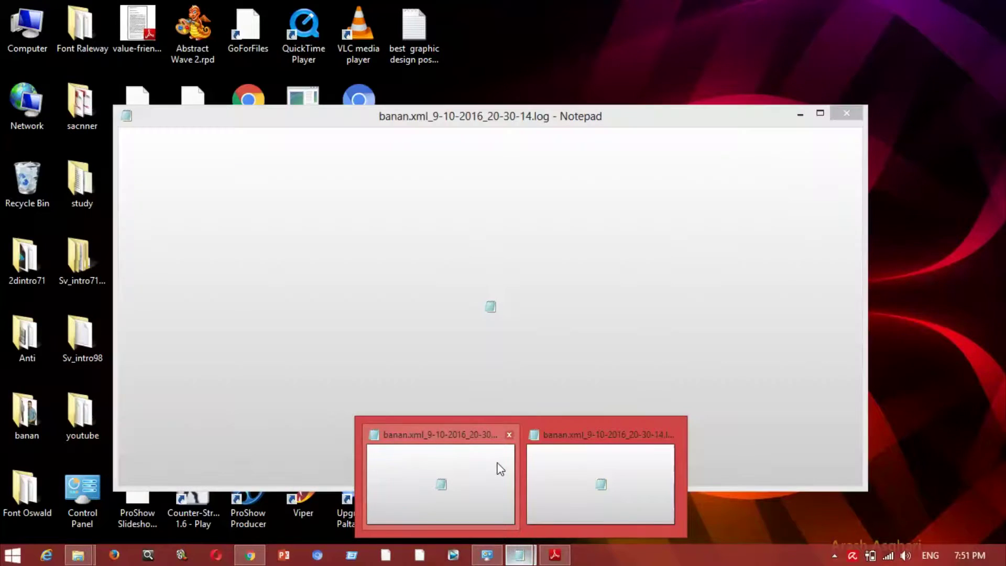
left_click(497, 467)
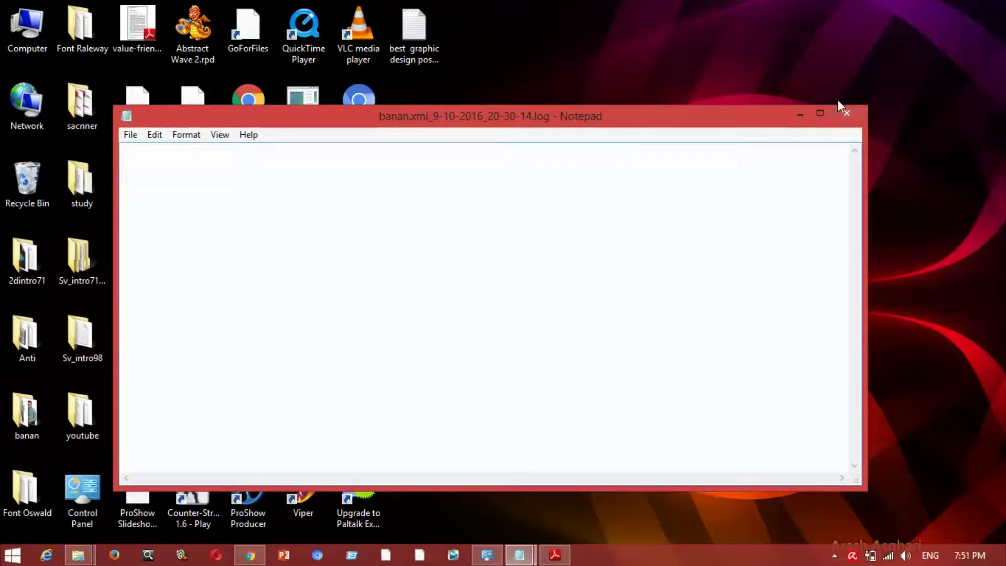
left_click(846, 113)
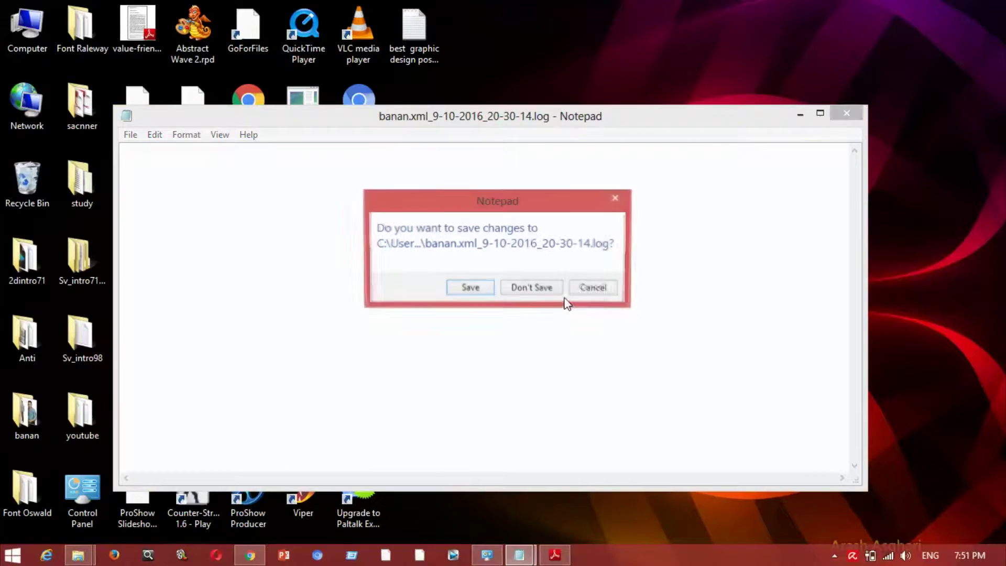
left_click(515, 288)
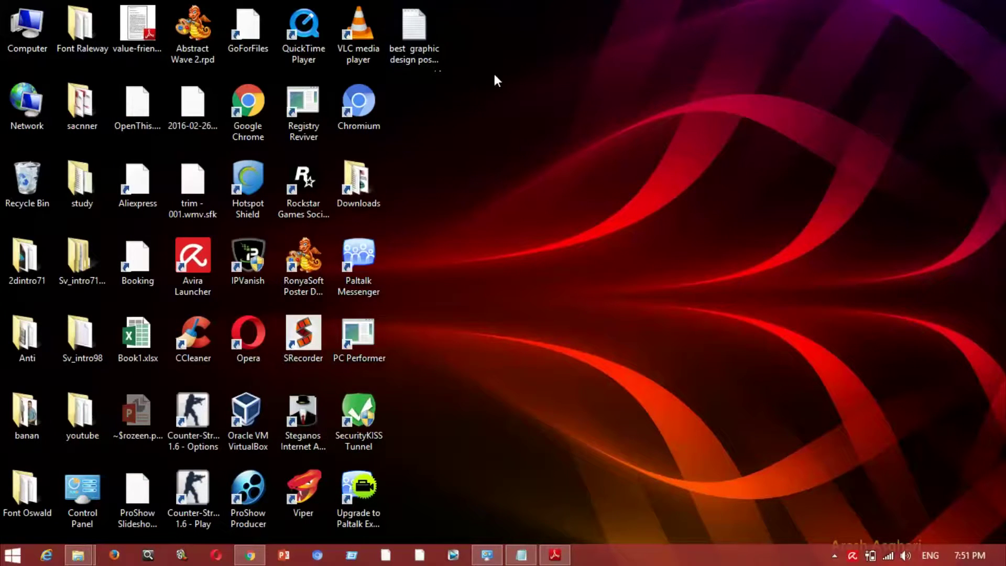
left_click(425, 41)
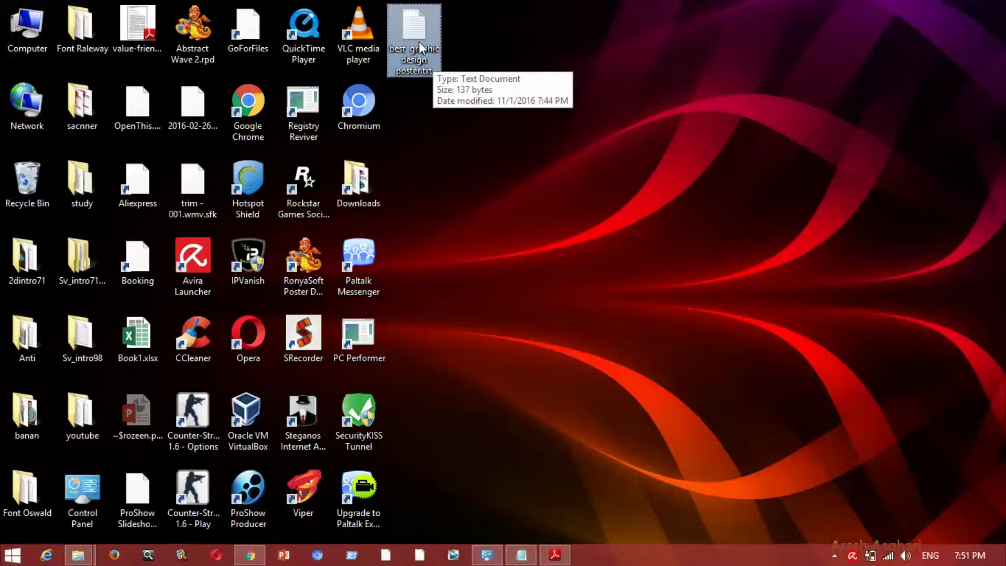
Copy the RonyaSoft product link from best graphic design poster.txt and switch to Chrome.
double_click(419, 42)
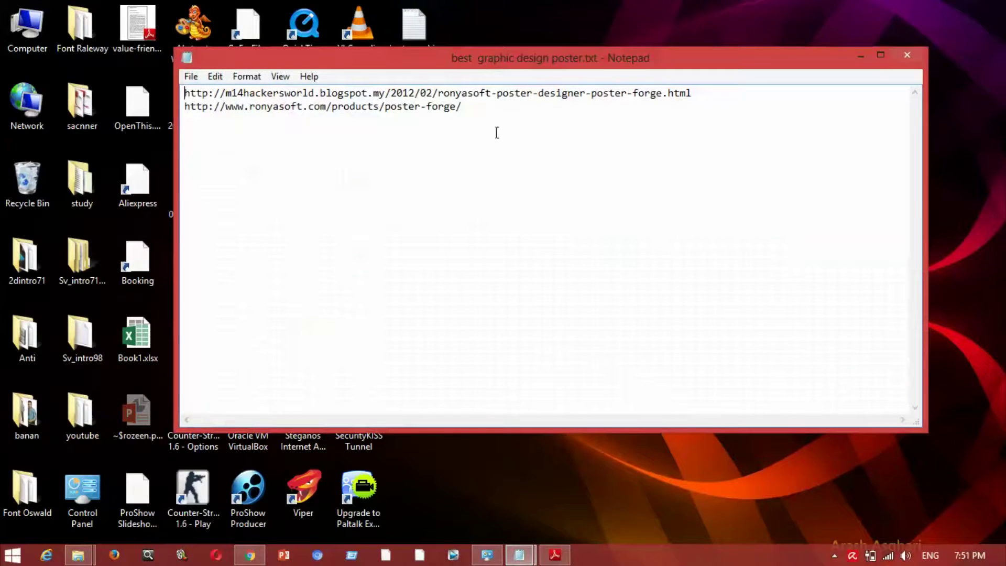
mouse_move(494, 102)
left_mouse_down()
mouse_move(172, 91)
mouse_move(176, 107)
left_mouse_up()
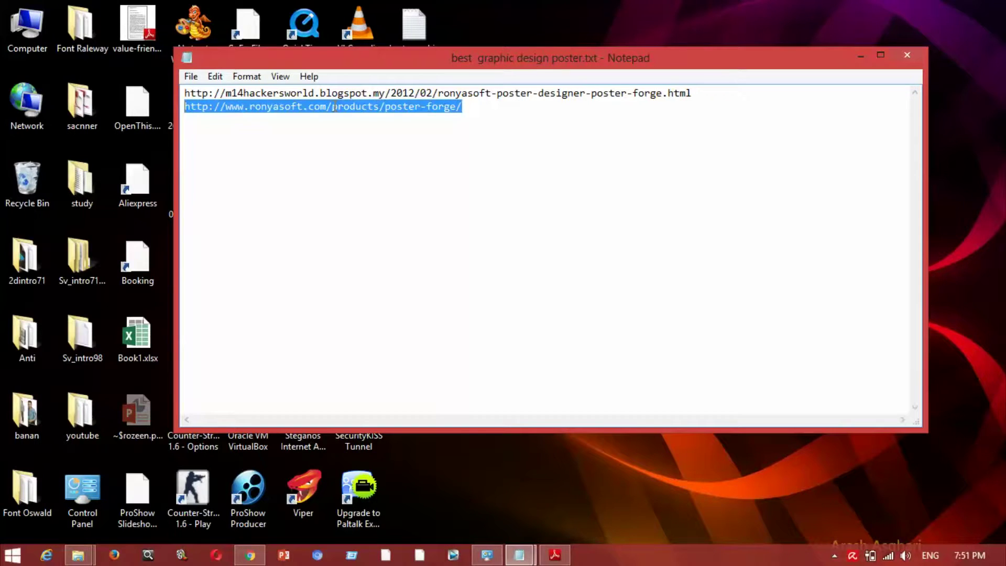
right_click(333, 106)
left_click(382, 156)
left_click(861, 57)
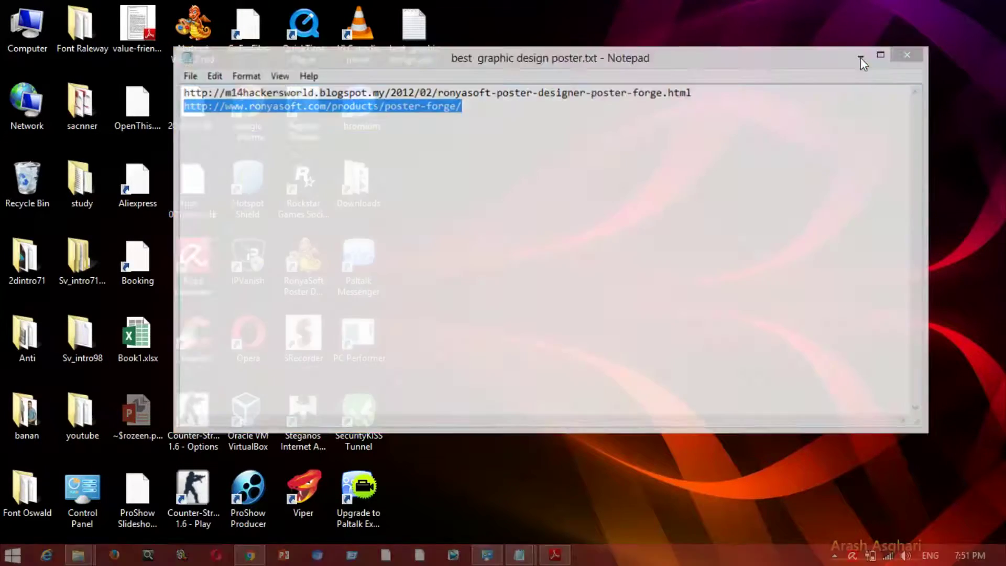
left_click(250, 555)
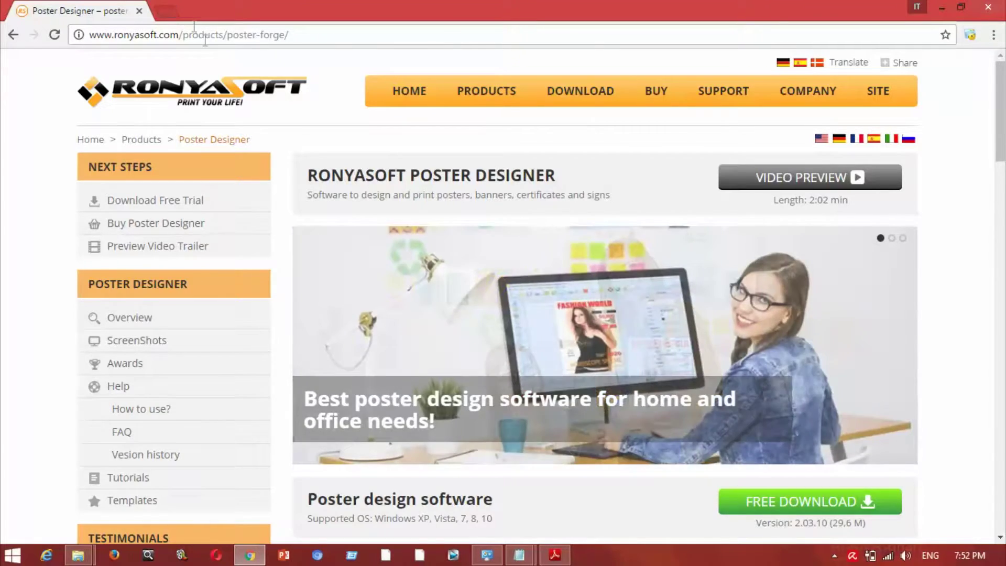
Load the copied RonyaSoft Poster Designer link in a new Chrome tab.
key("ctrl+t")
key("ctrl+v")
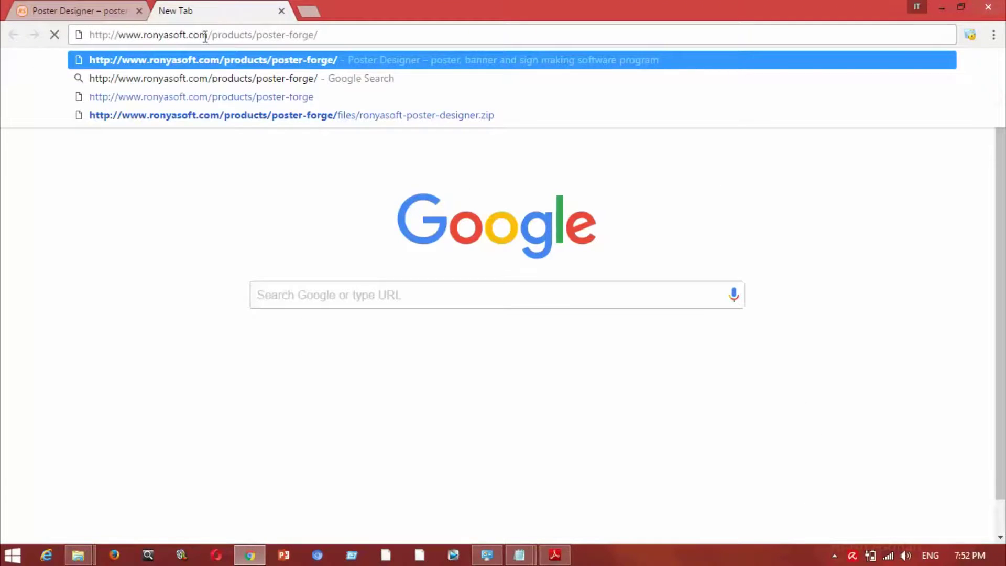
key("Return")
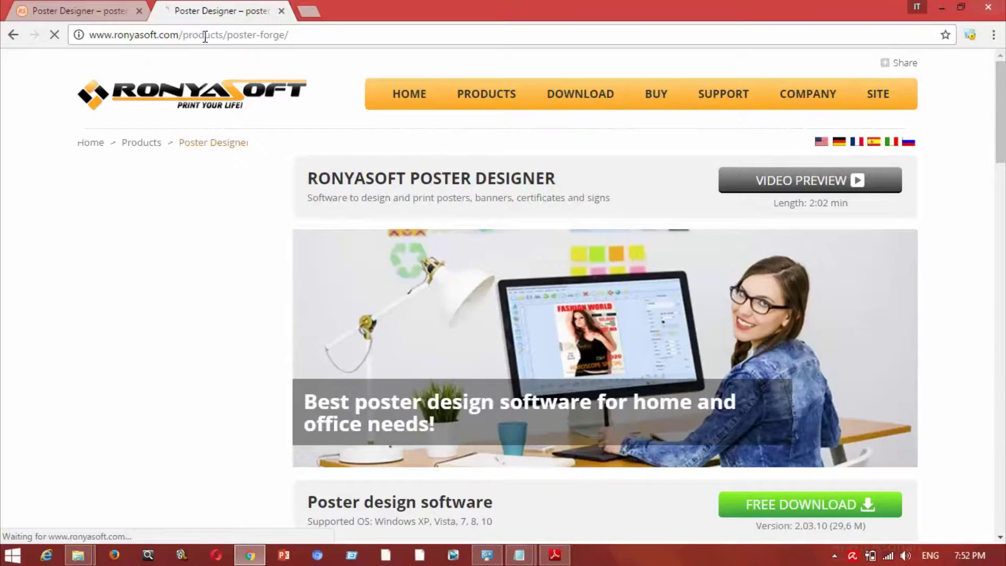
Open a spare tab, clear the re-pasted link, close the tab, and minimize Chrome.
left_click(303, 10)
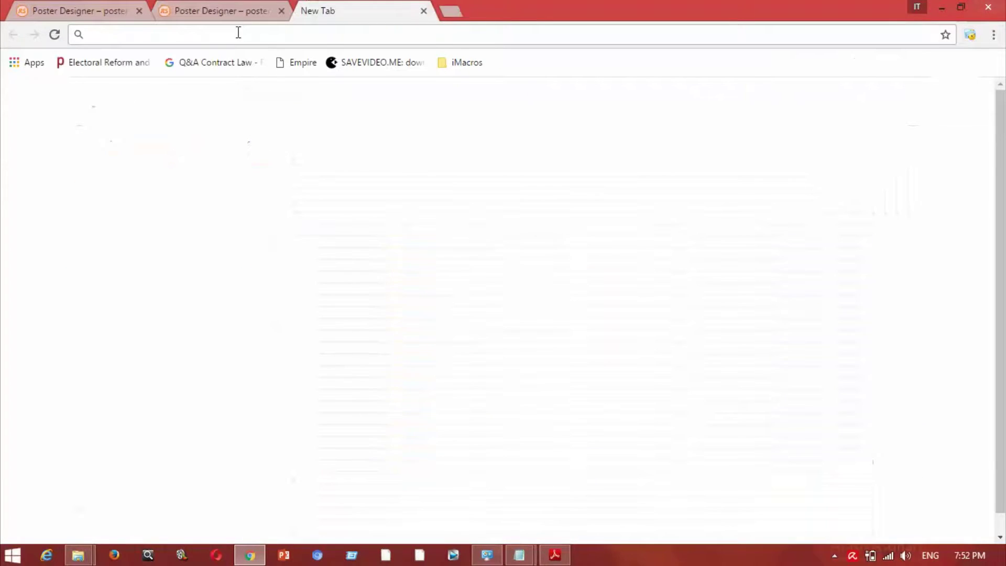
type("g")
left_click(336, 291)
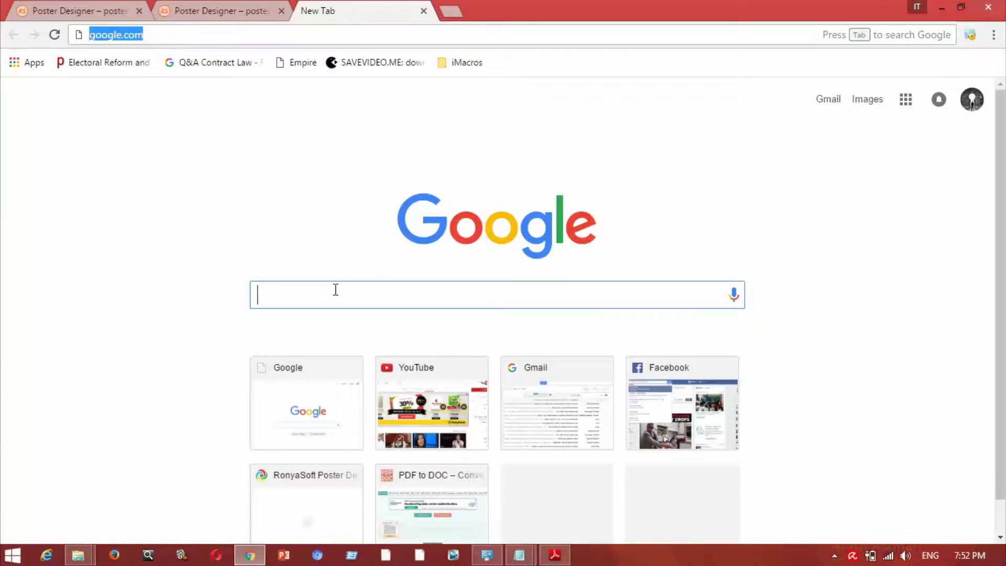
key("ctrl+v")
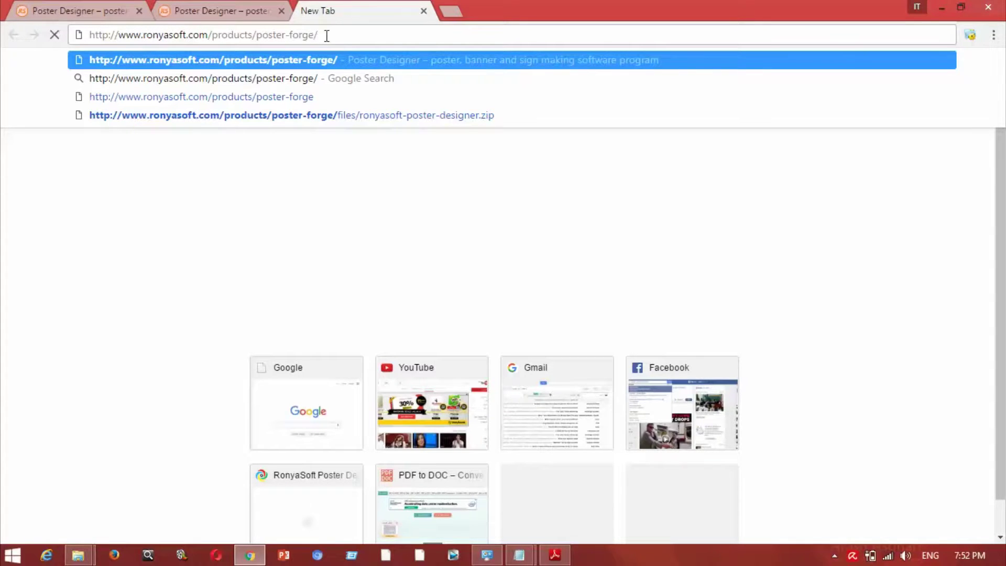
left_click(389, 38)
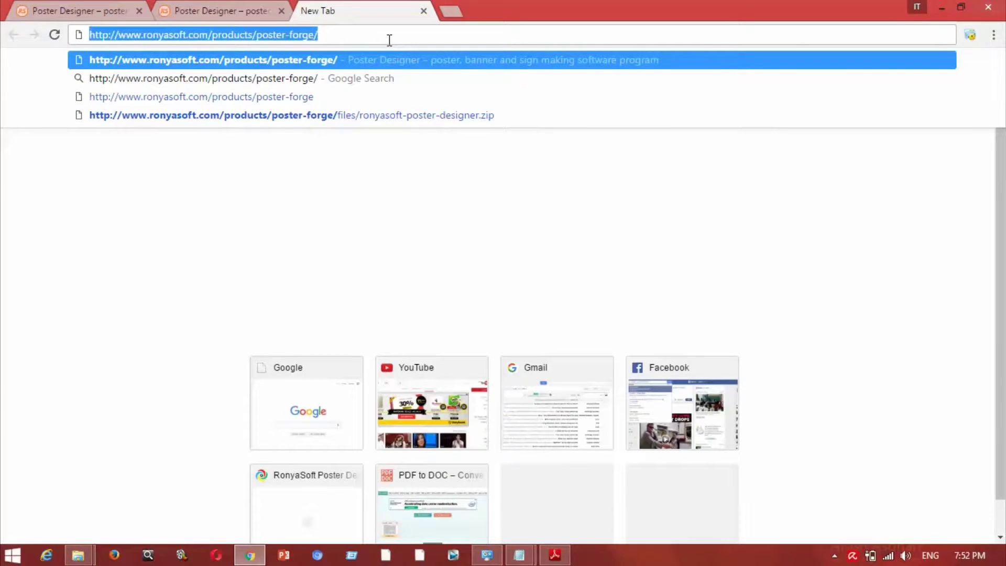
key("BackSpace")
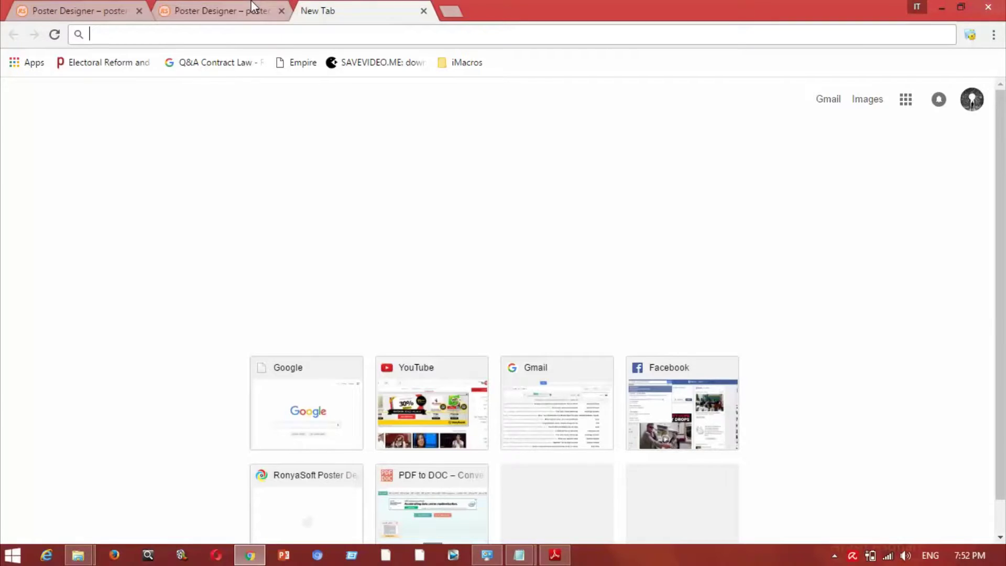
left_click(252, 6)
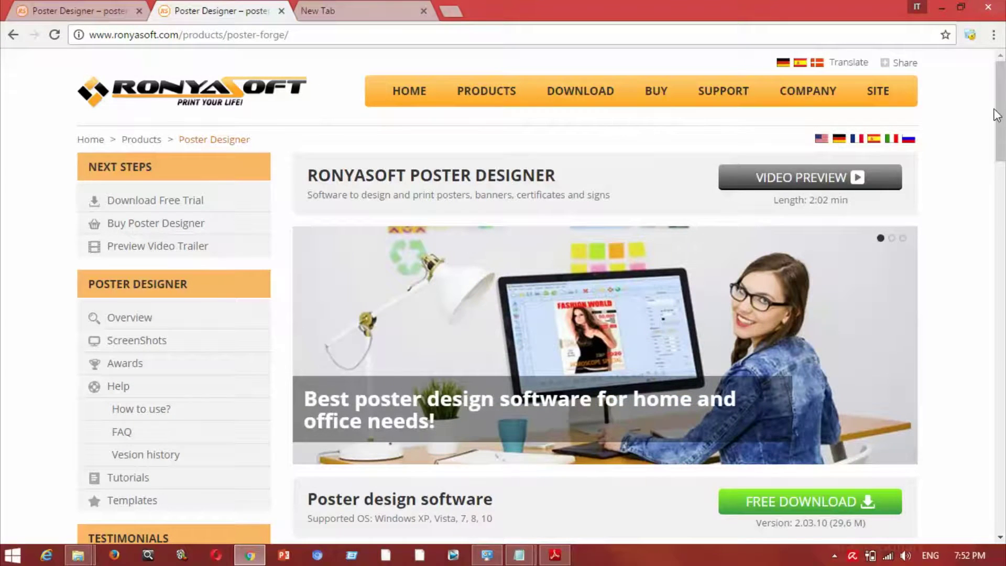
left_click(424, 10)
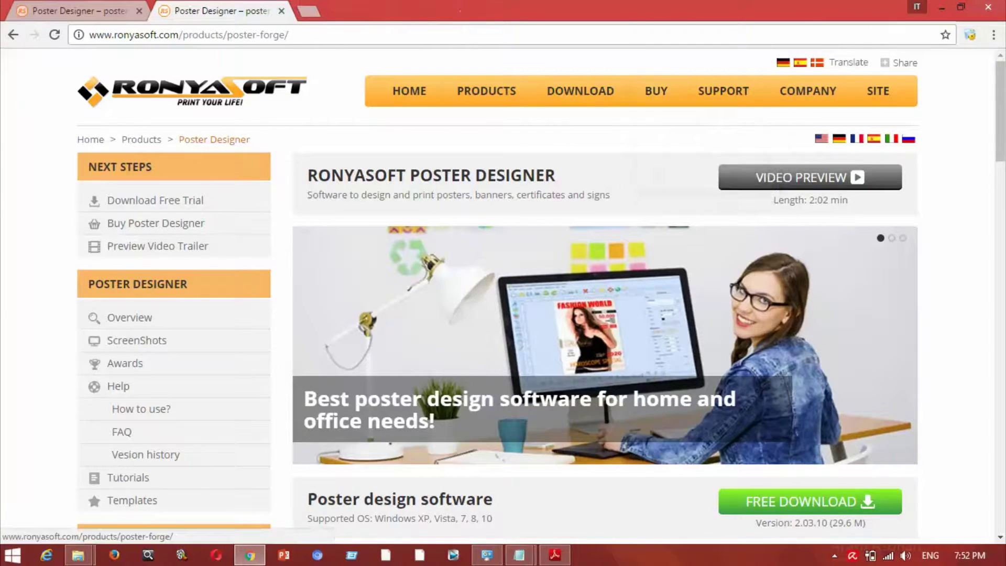
scroll(503, 299, "down", 3)
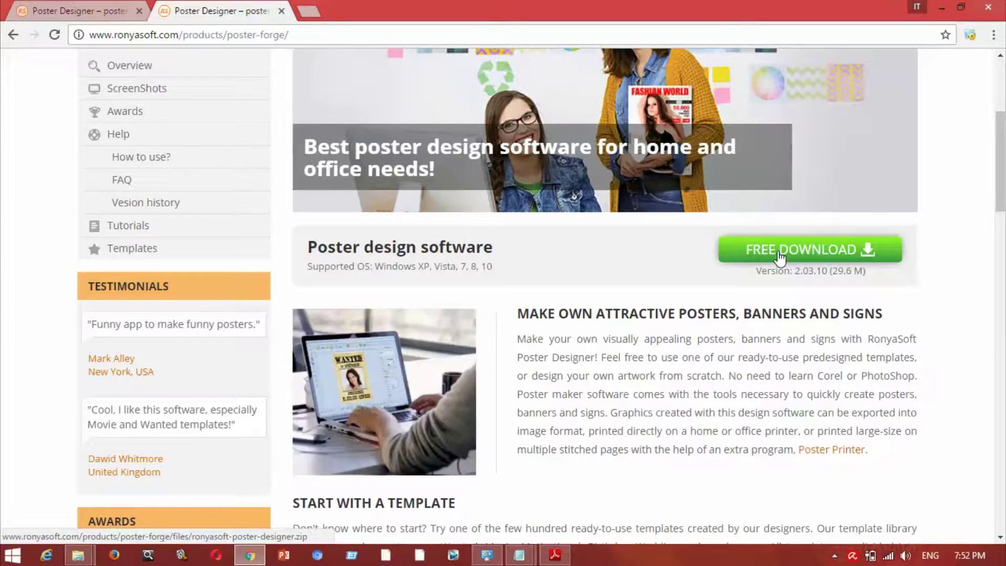
left_click(941, 8)
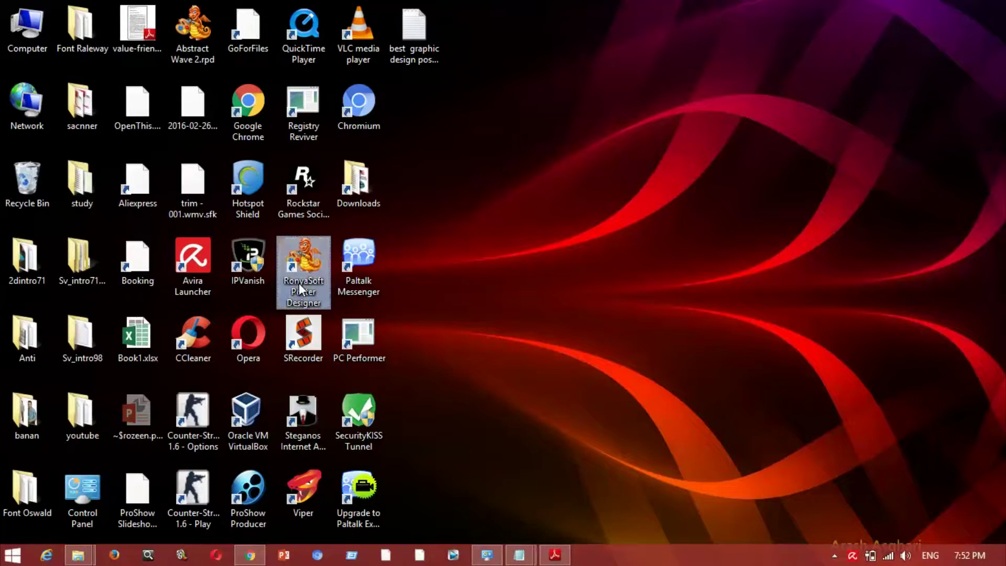
Launch RonyaSoft Poster Designer from its desktop shortcut and bring the poster notes forward.
left_click(299, 283)
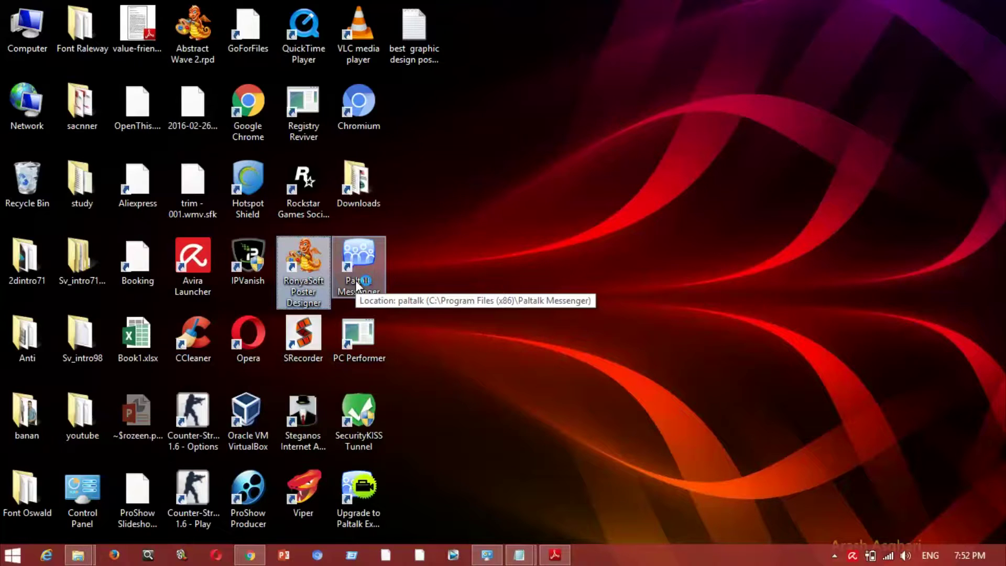
key("Return")
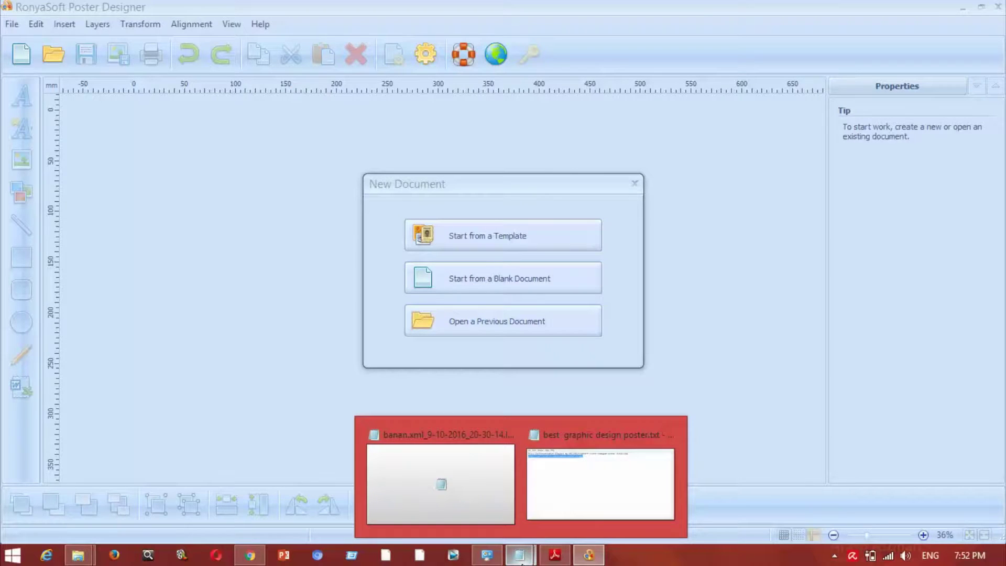
mouse_move(519, 556)
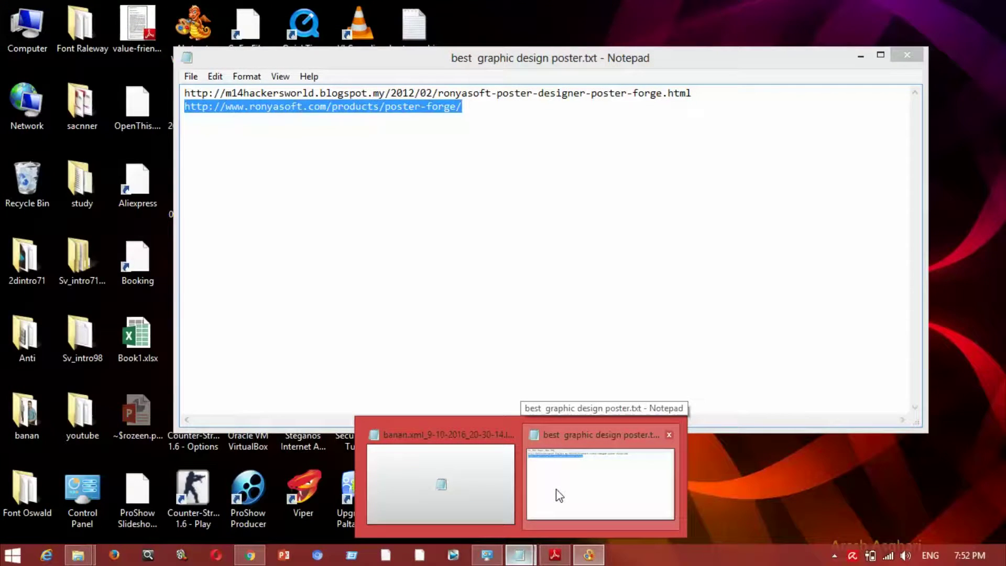
left_click(555, 489)
Select the first blog link in the notes and minimize Notepad.
left_click_drag(693, 93, 155, 75)
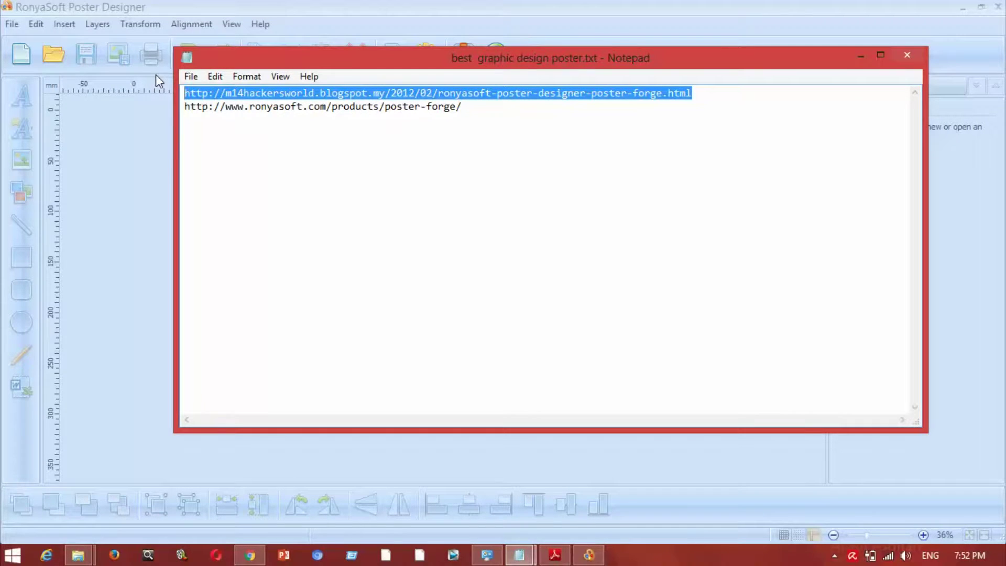
left_click(859, 56)
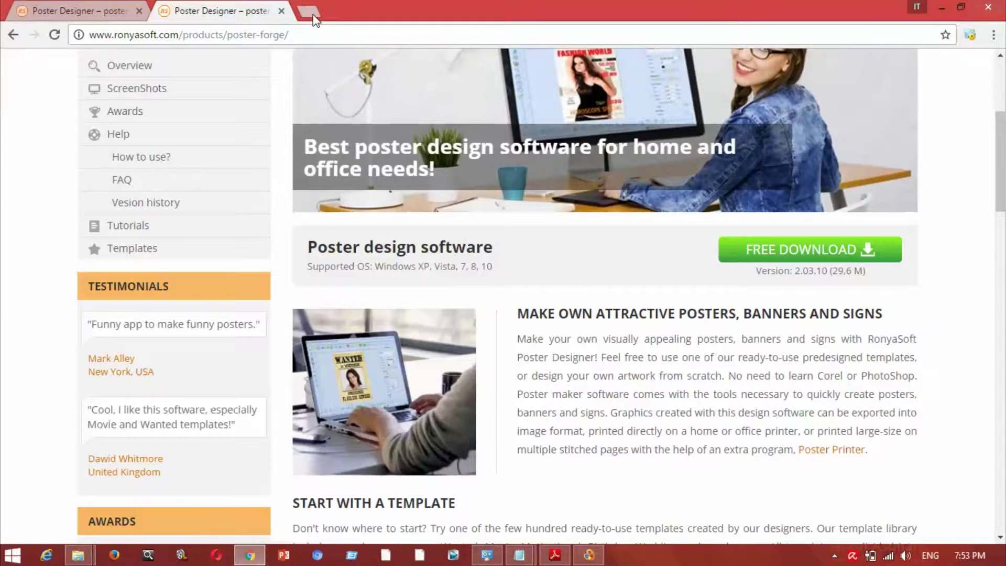
Load the saved blog link in a new tab, select its KEY value, and minimize Chrome.
left_click(308, 10)
type("google.com")
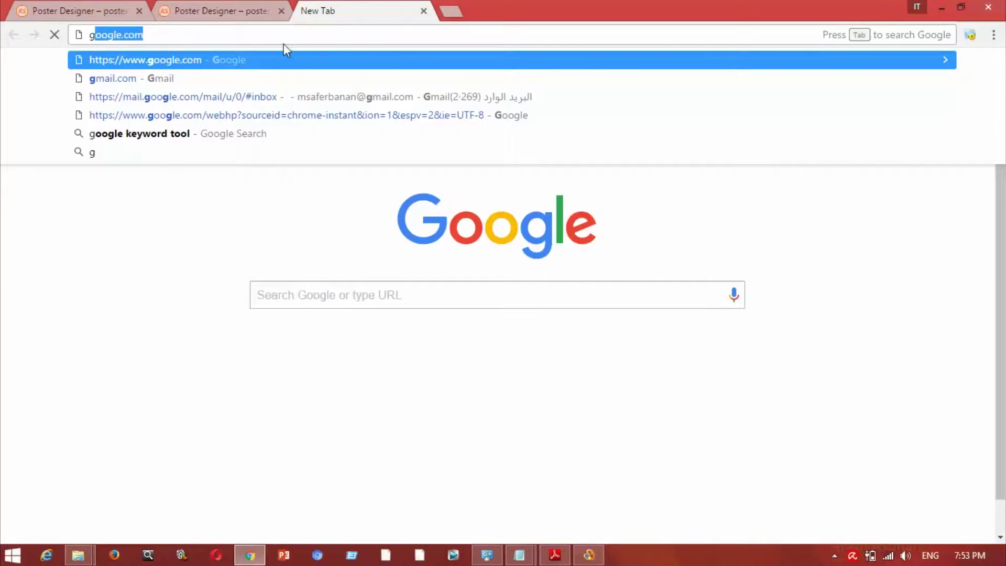
left_click(235, 37)
key("ctrl+v")
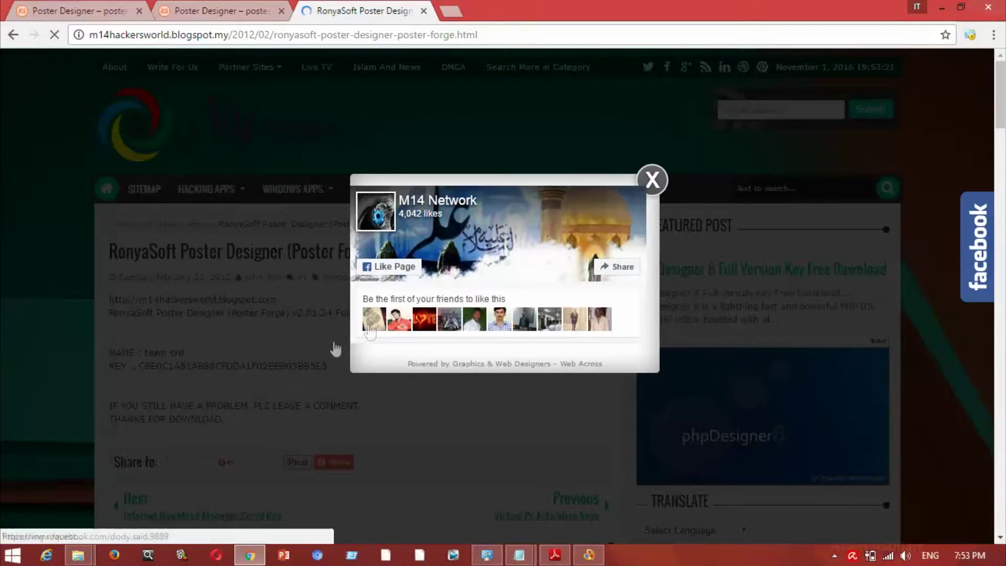
left_click(651, 179)
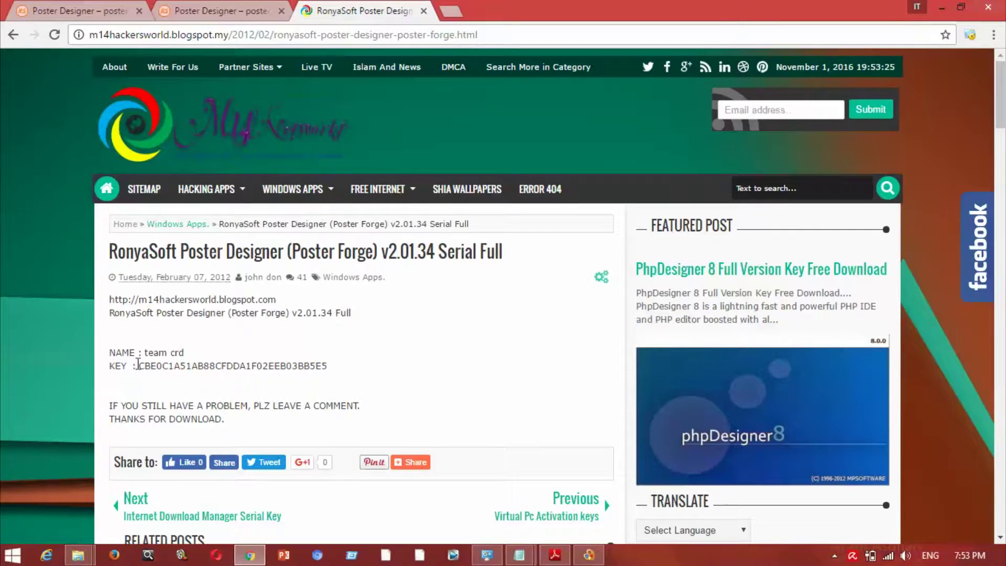
mouse_move(139, 366)
left_mouse_down()
mouse_move(246, 355)
mouse_move(325, 370)
left_mouse_up()
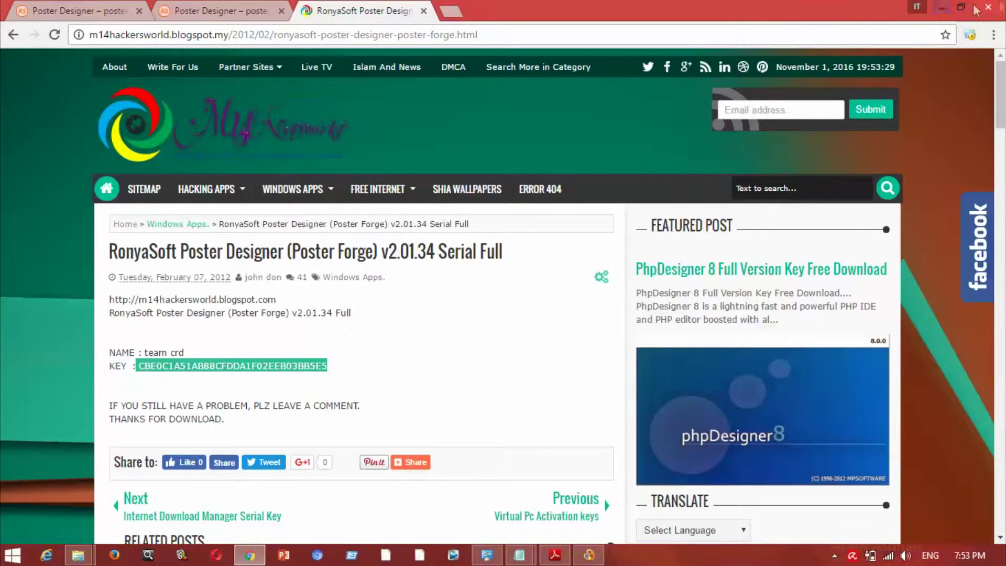
left_click(941, 7)
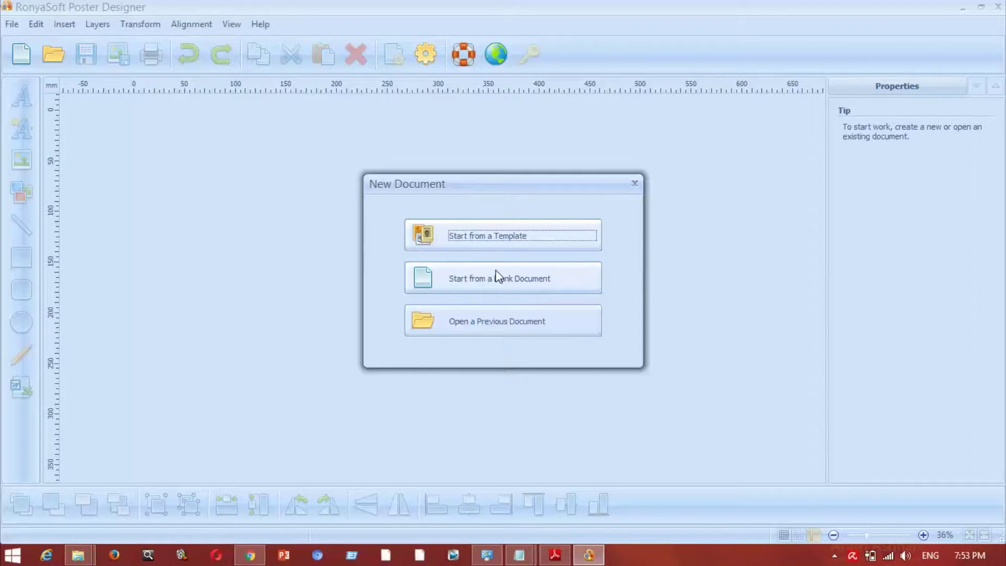
Choose 'Start from a Template' in the New Document dialog.
left_click(474, 240)
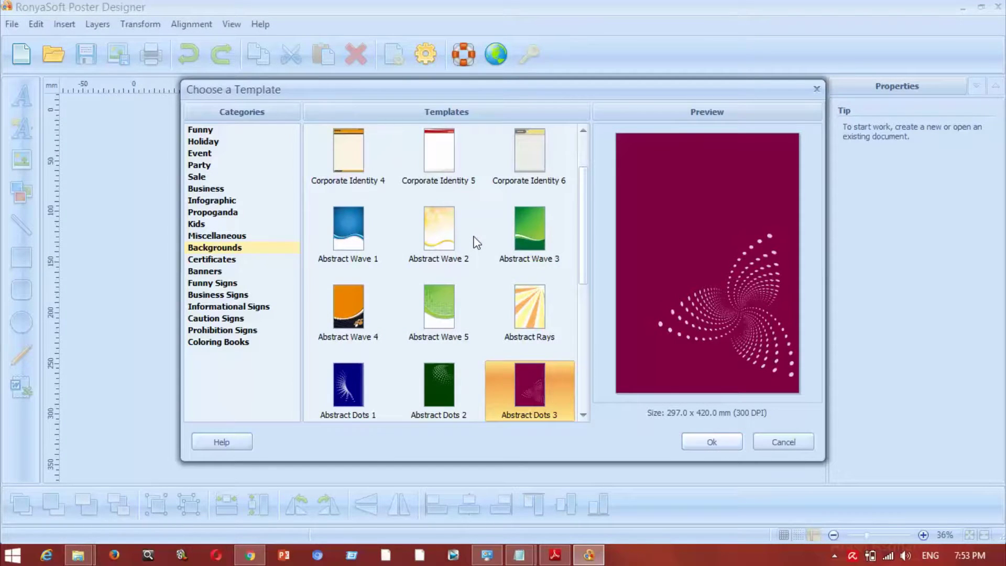
Preview the Corporate Identity 4–6, Abstract Wave 1–2, Mosaic 3–1 and Floral 1 backgrounds.
left_click(345, 166)
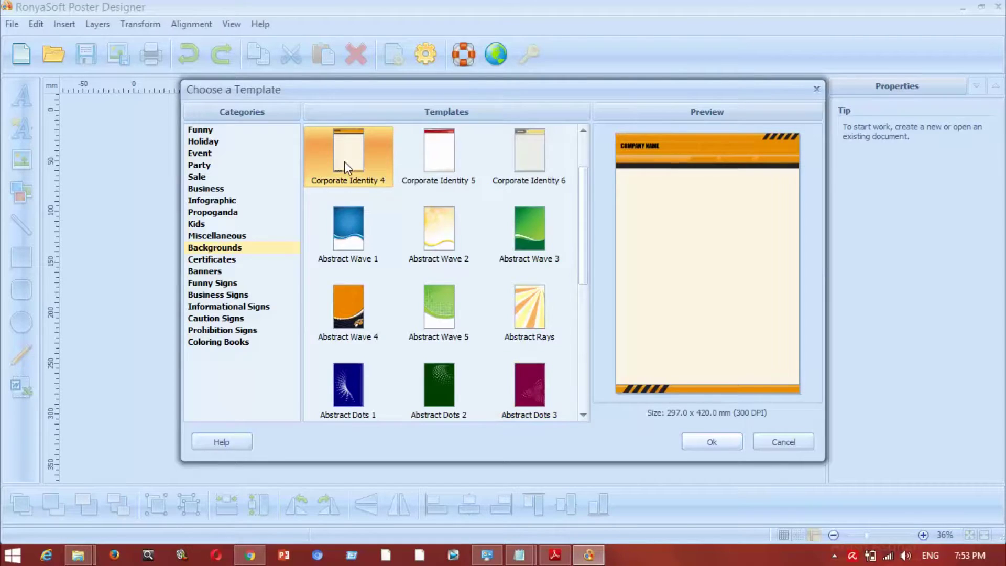
left_click(422, 176)
left_click(510, 161)
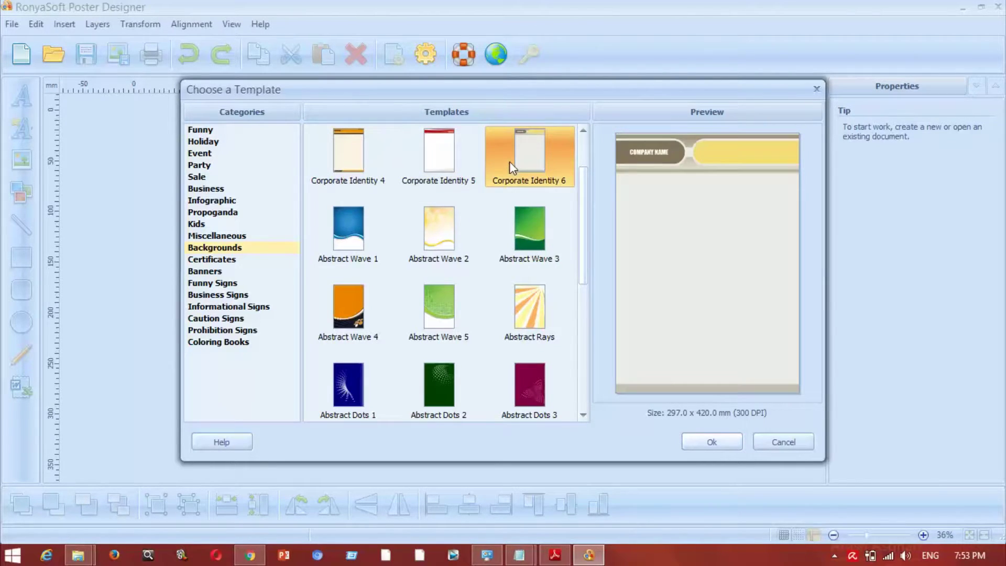
left_click(357, 235)
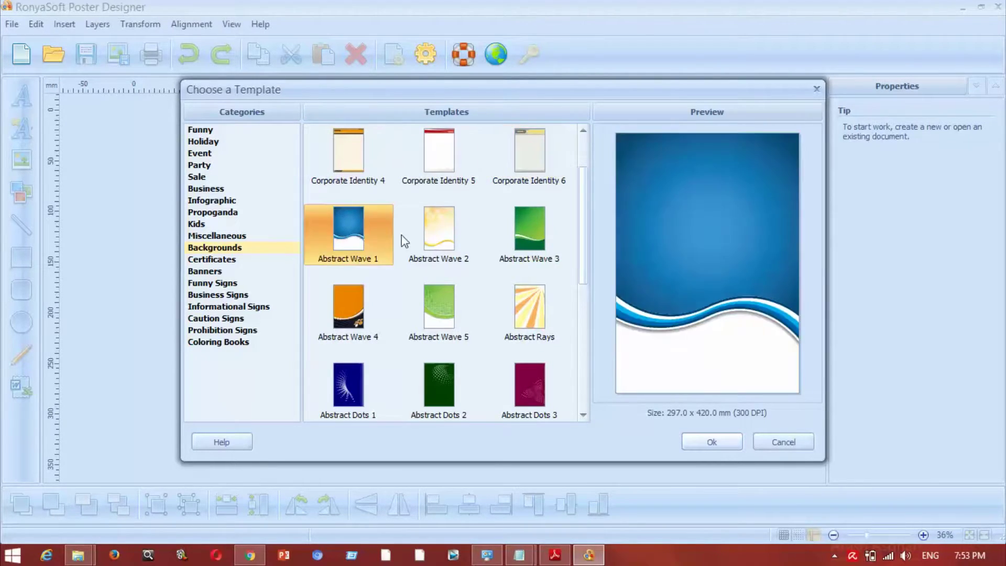
left_click(429, 251)
left_click(584, 312)
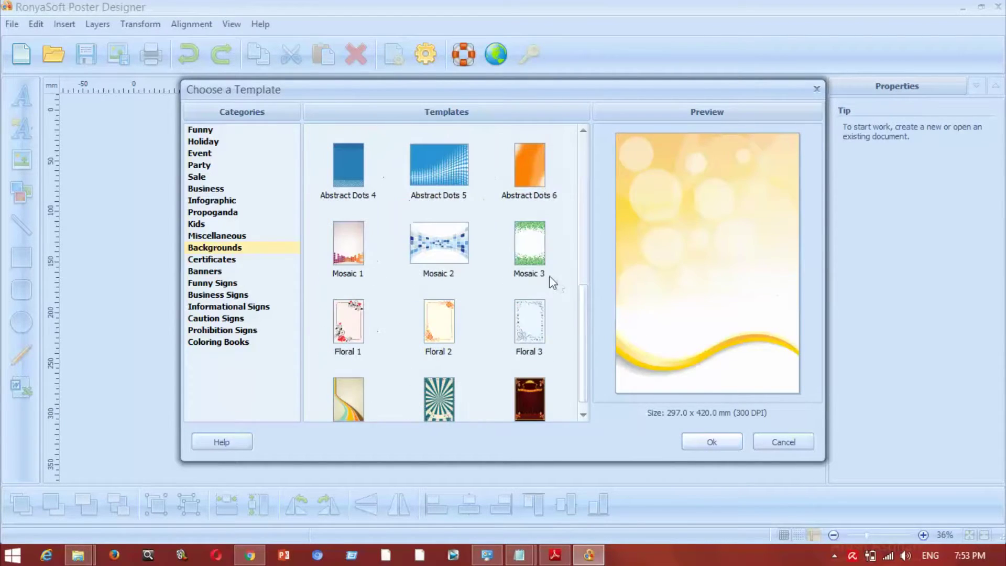
left_click(535, 263)
left_click(454, 254)
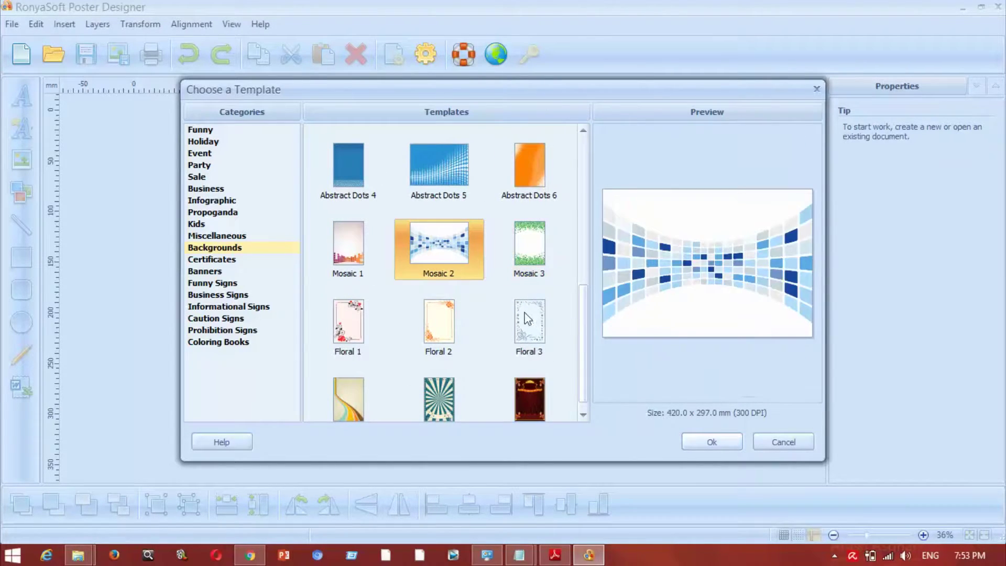
left_click(356, 262)
left_click(356, 326)
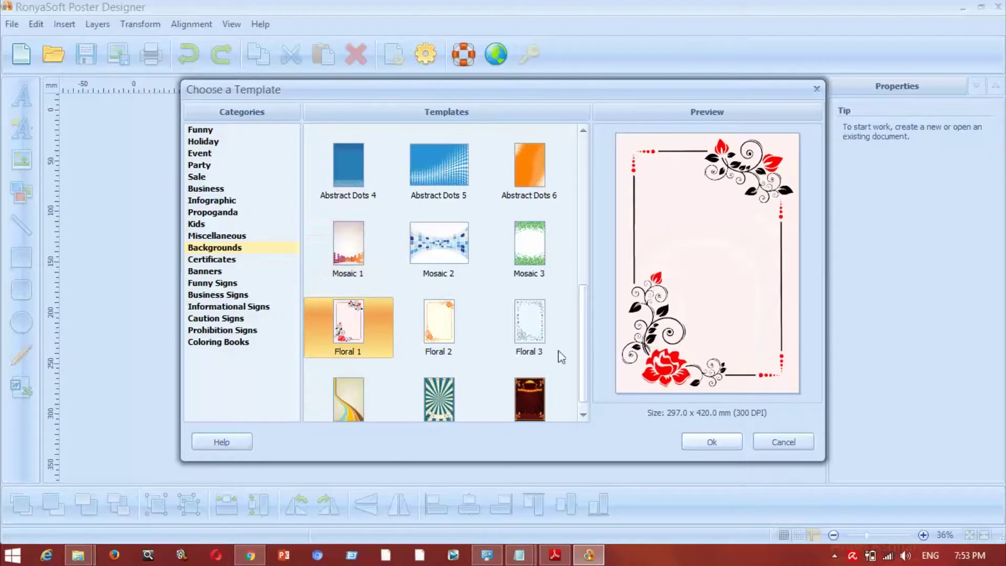
left_click_drag(584, 381, 586, 399)
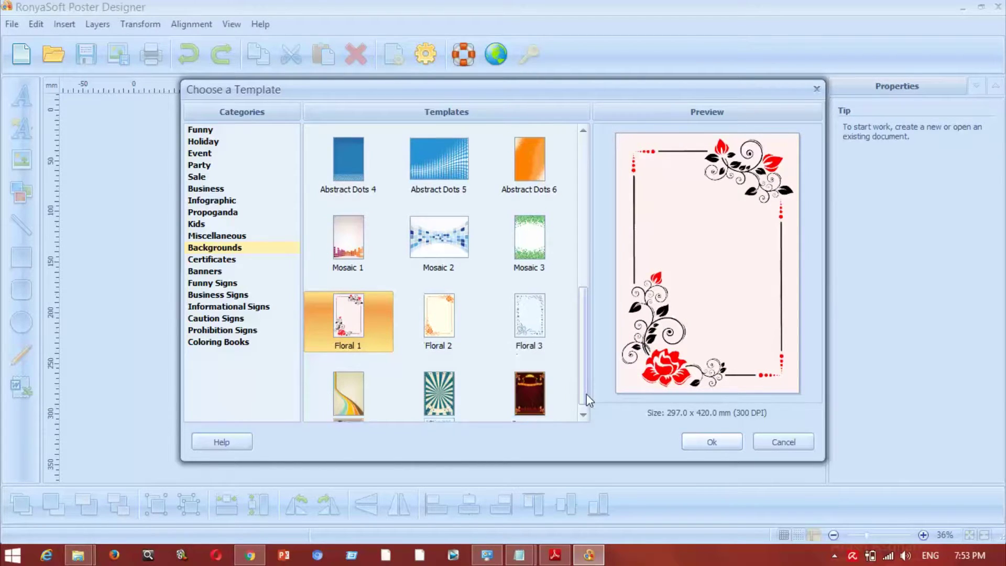
Preview Movie 2 in the Funny category, then show the Holiday and Event categories.
left_click(202, 132)
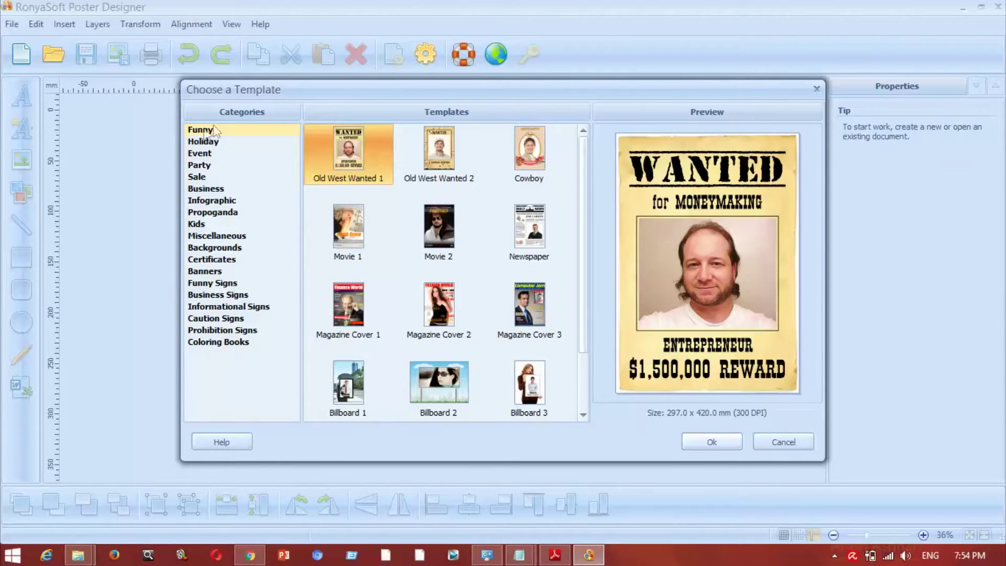
left_click(443, 230)
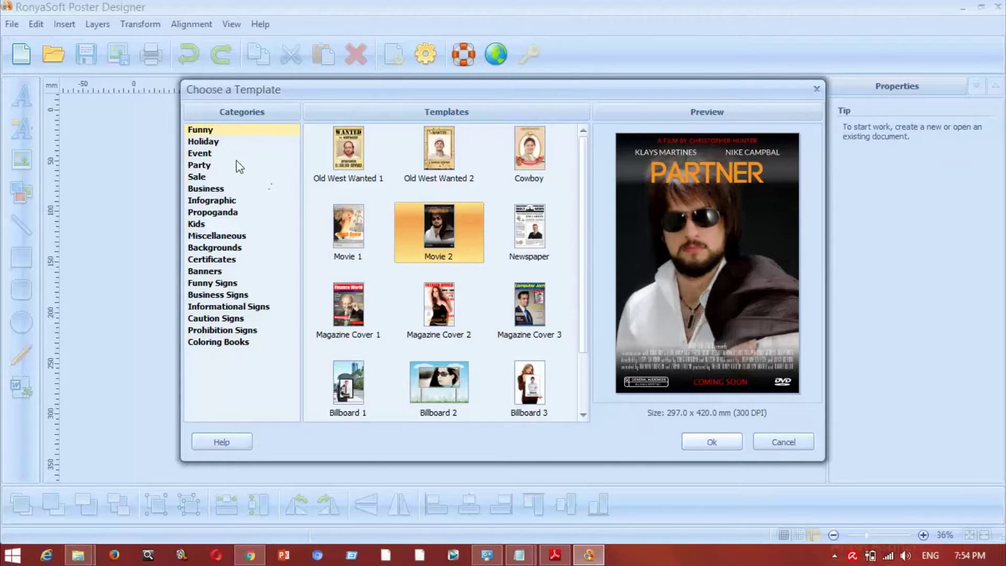
left_click(203, 142)
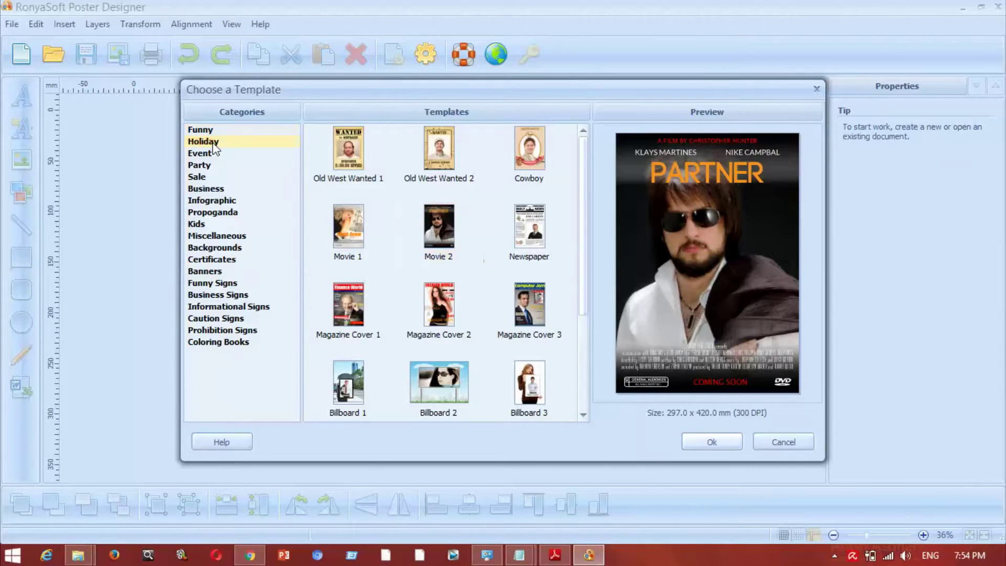
left_click(213, 154)
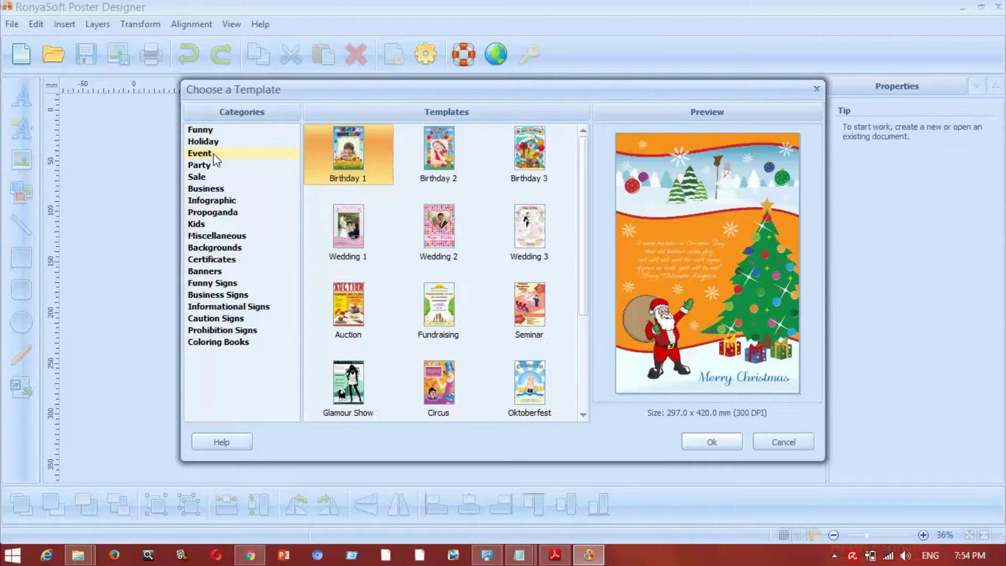
Preview Birthday 2, Birthday 3 and Valentine's Day Party, then show the Sale templates.
left_click(441, 160)
left_click(523, 161)
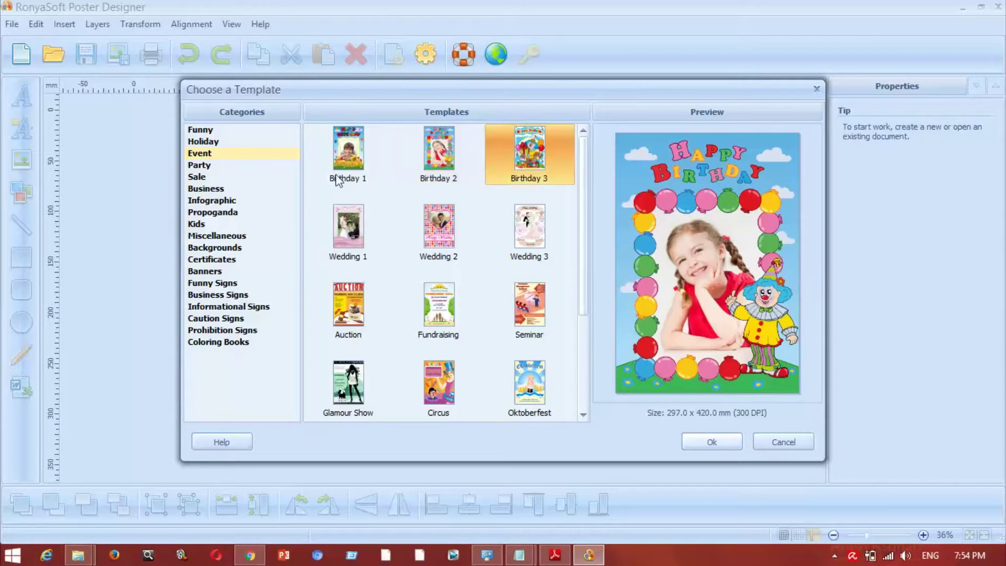
left_click(203, 165)
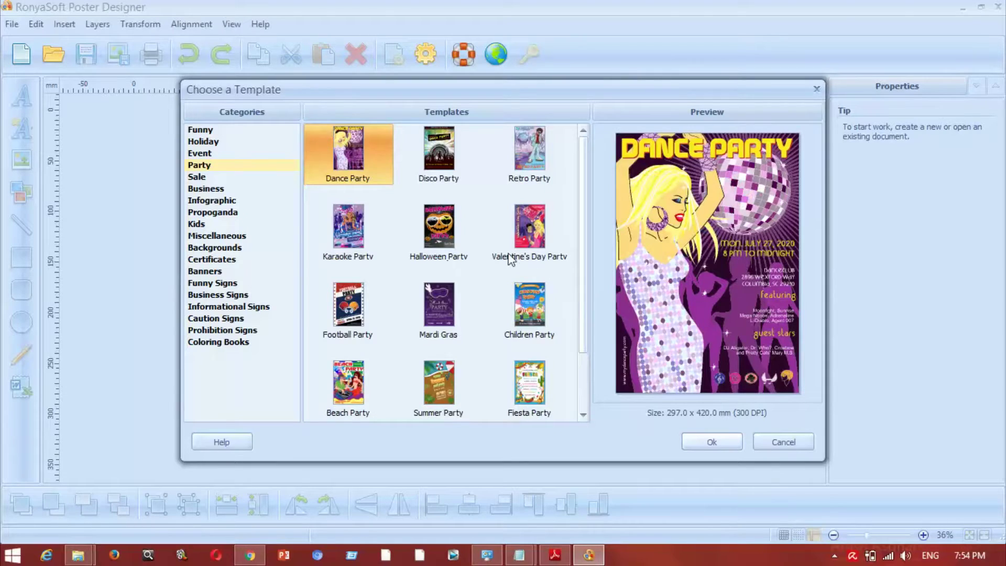
left_click(509, 260)
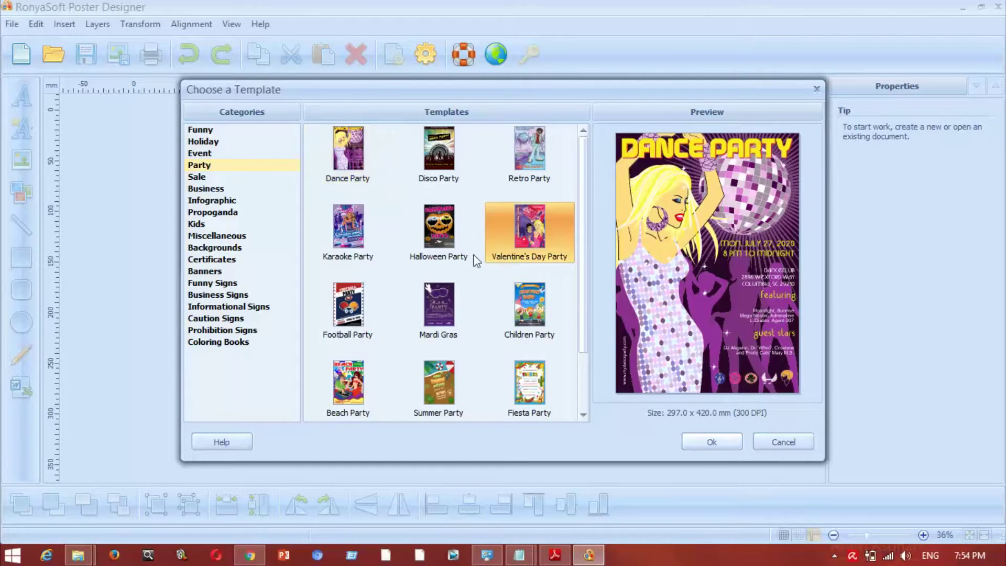
left_click(203, 175)
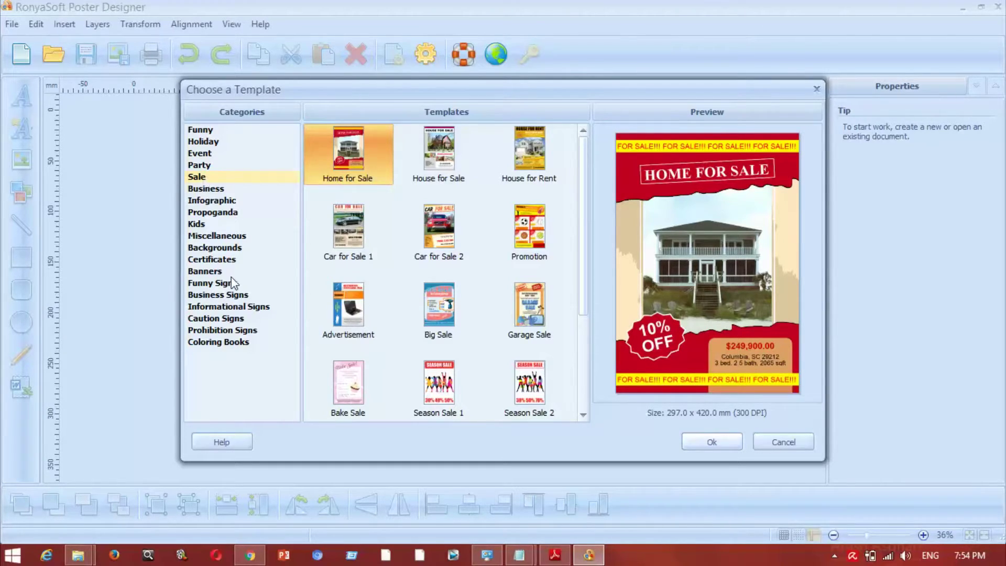
Browse the categories from Prohibition Signs up through Banners, Kids, Party, Funny and Sale.
left_click(215, 330)
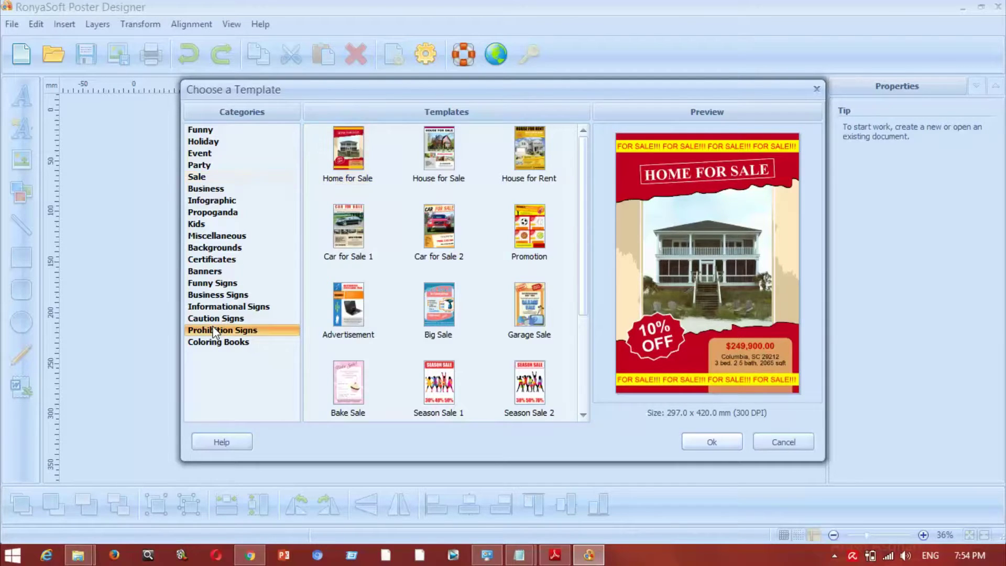
left_click(211, 316)
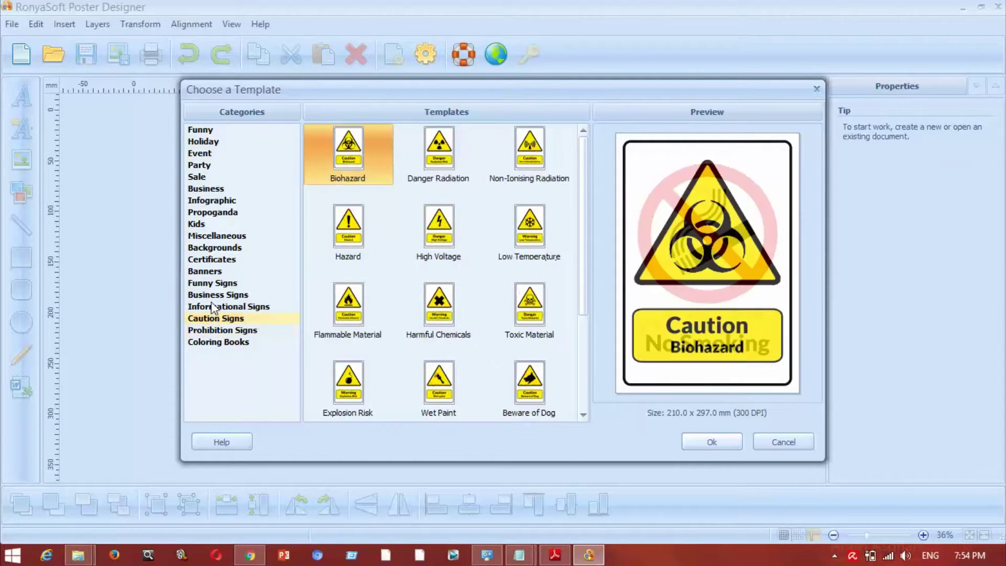
left_click(212, 308)
left_click(214, 295)
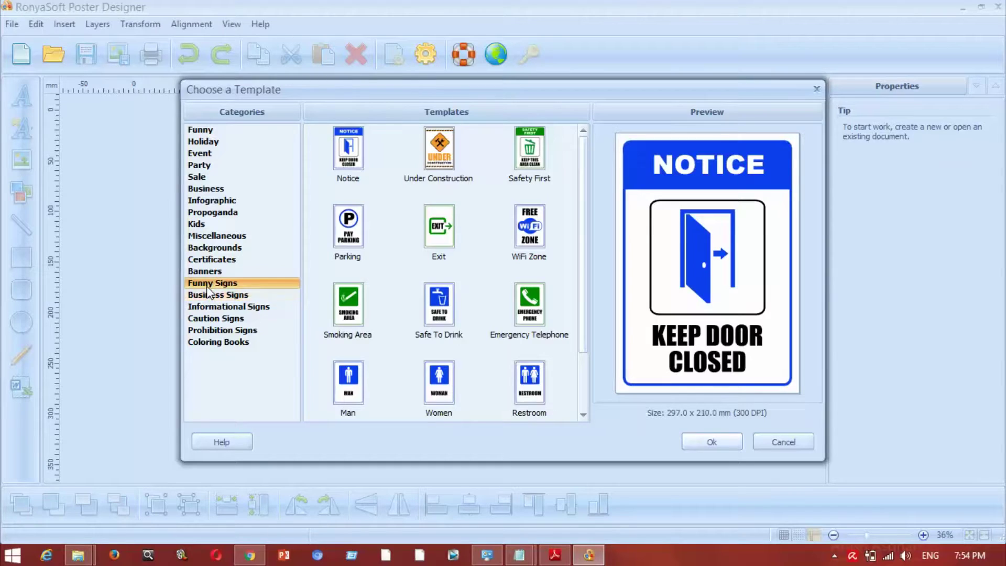
left_click(206, 272)
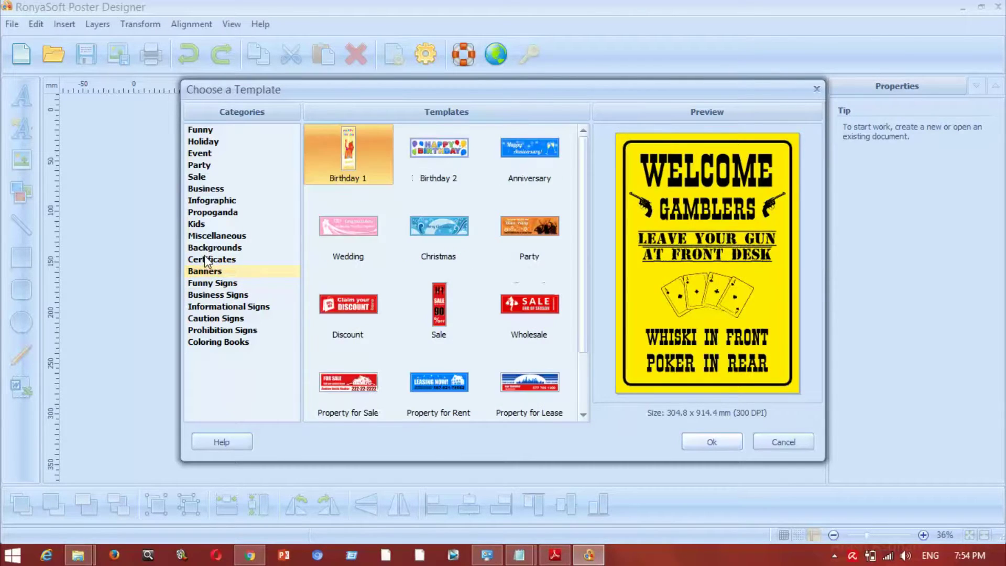
left_click(206, 237)
left_click(200, 226)
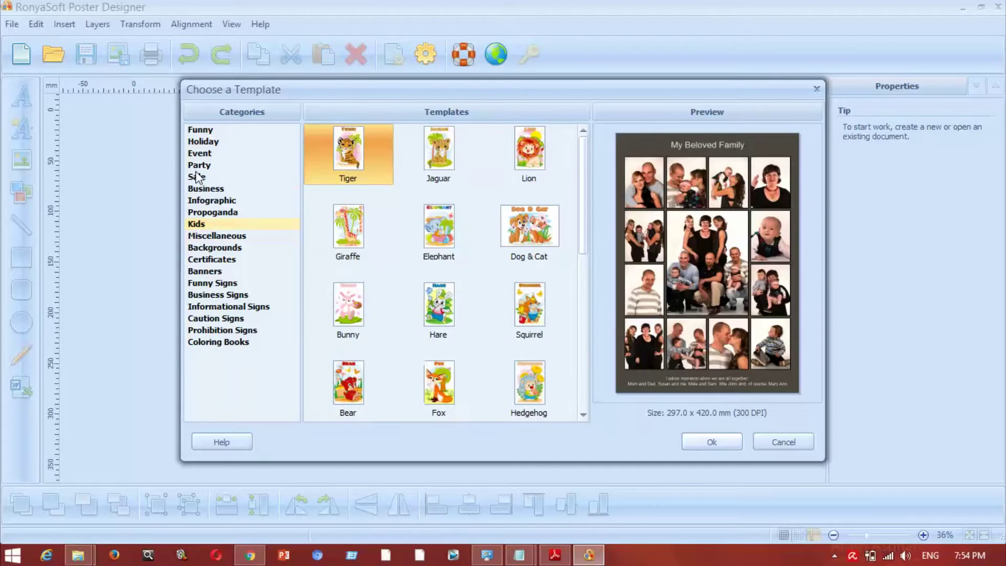
left_click(198, 164)
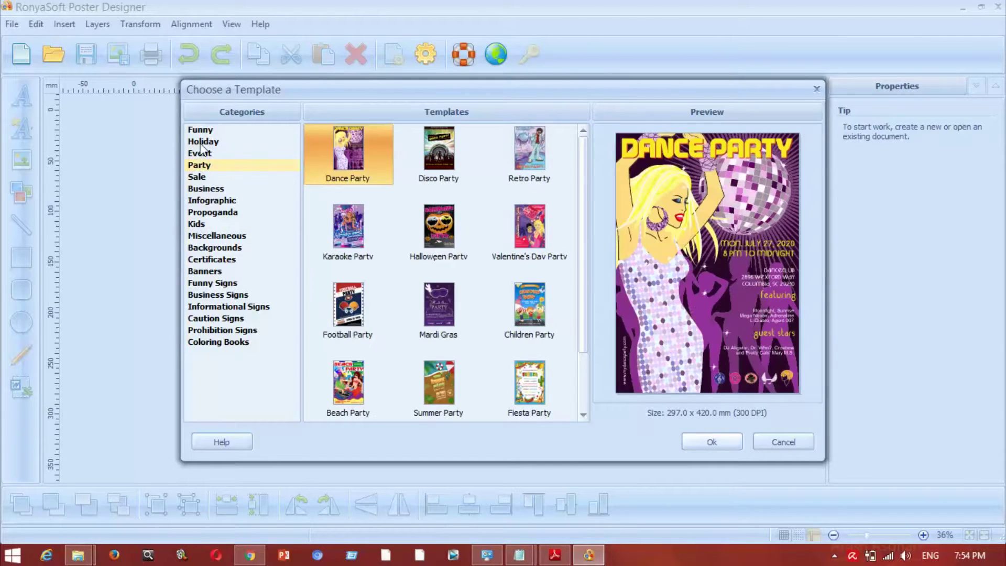
left_click(200, 129)
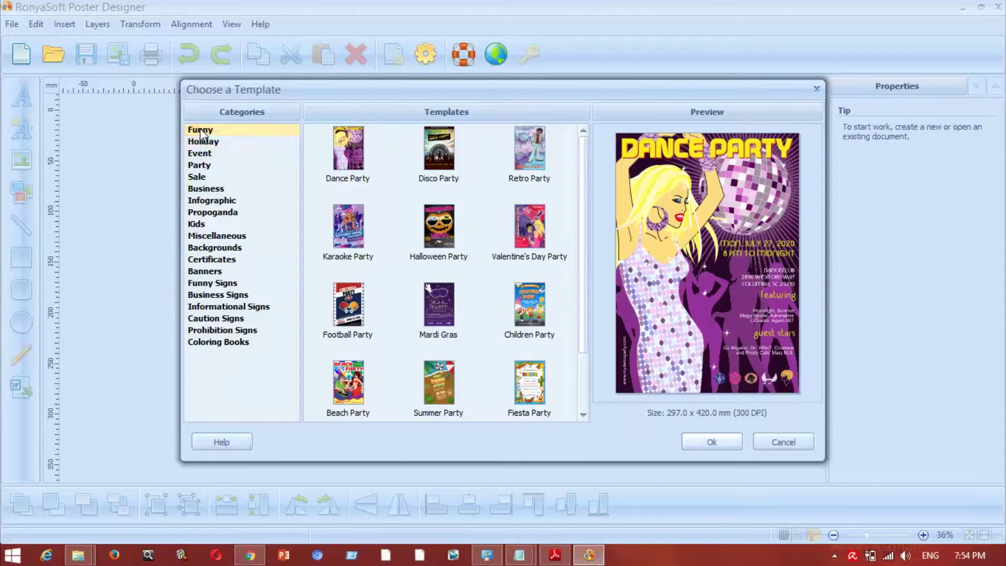
Browse Business, Banners and the sign categories again, ending on Funny, Event and Sale.
left_click(200, 177)
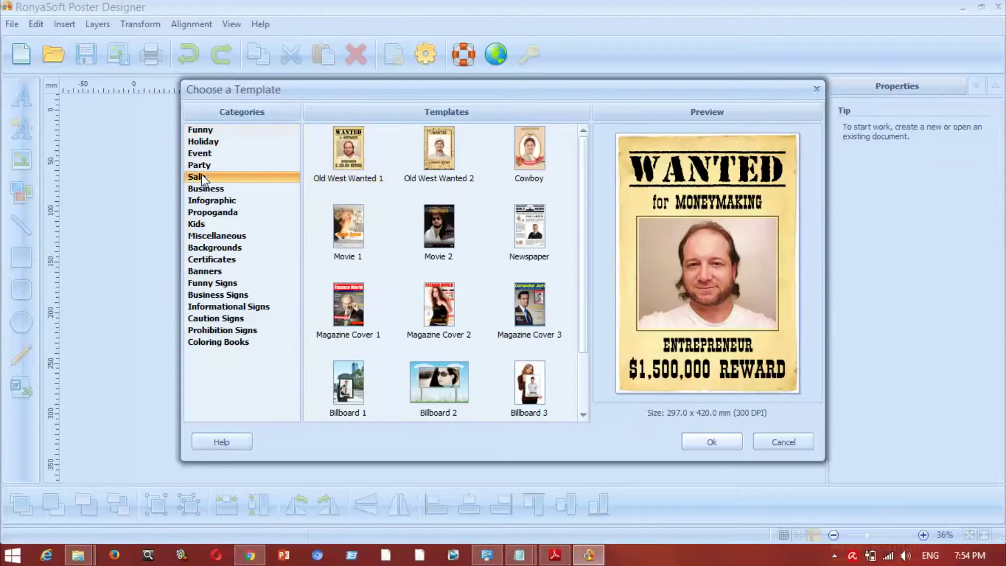
left_click(207, 189)
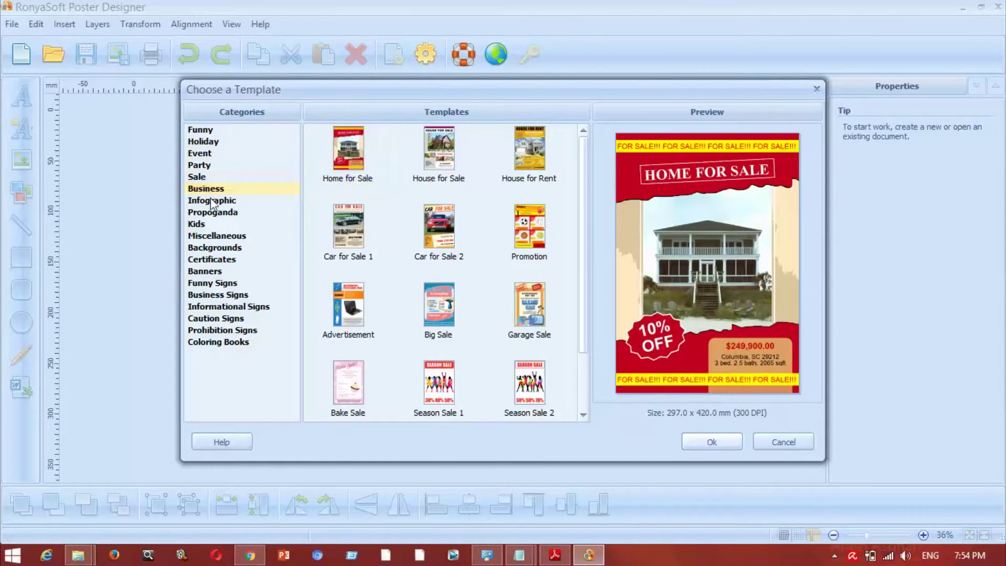
left_click(206, 131)
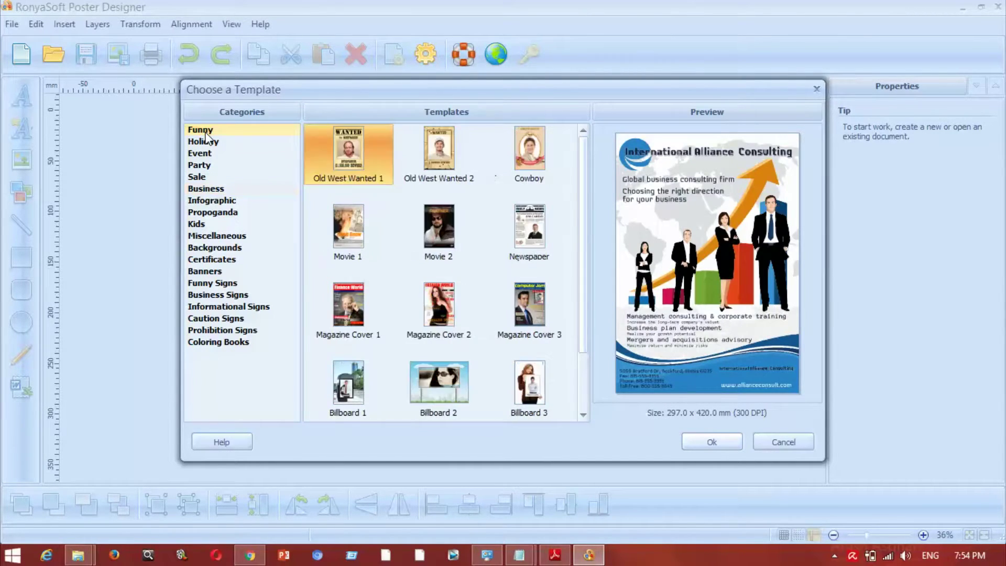
left_click(213, 271)
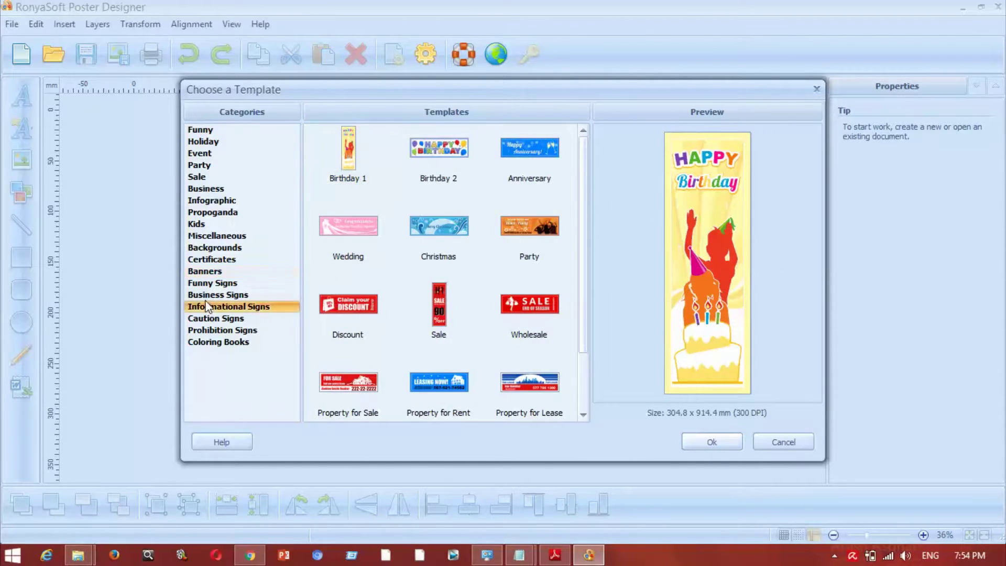
left_click(211, 284)
left_click(211, 296)
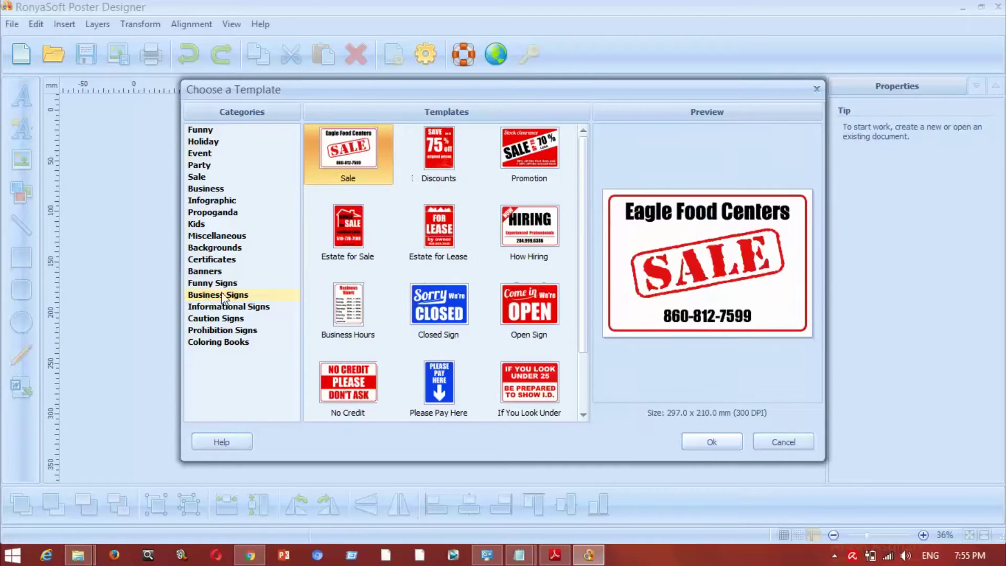
left_click(226, 332)
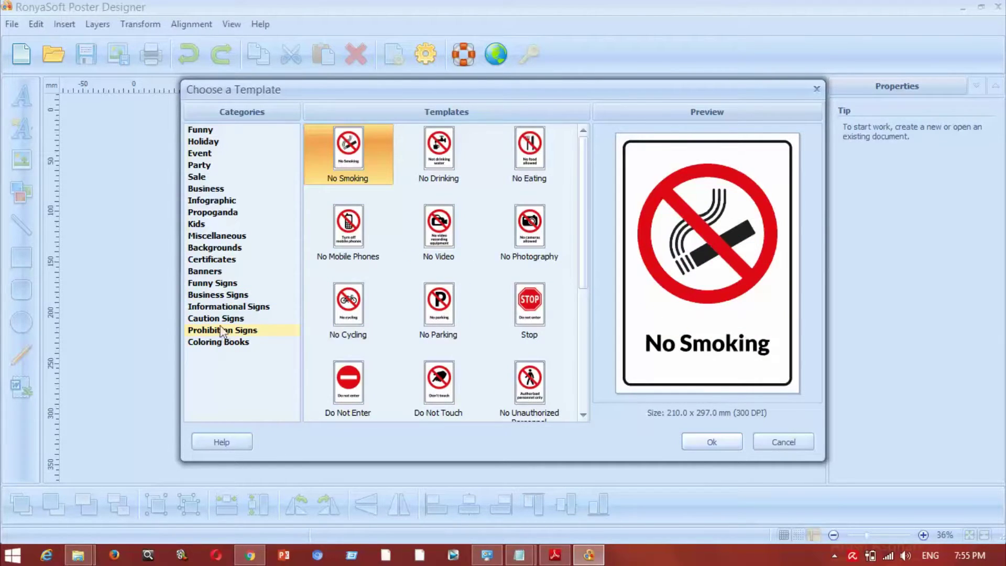
left_click(207, 131)
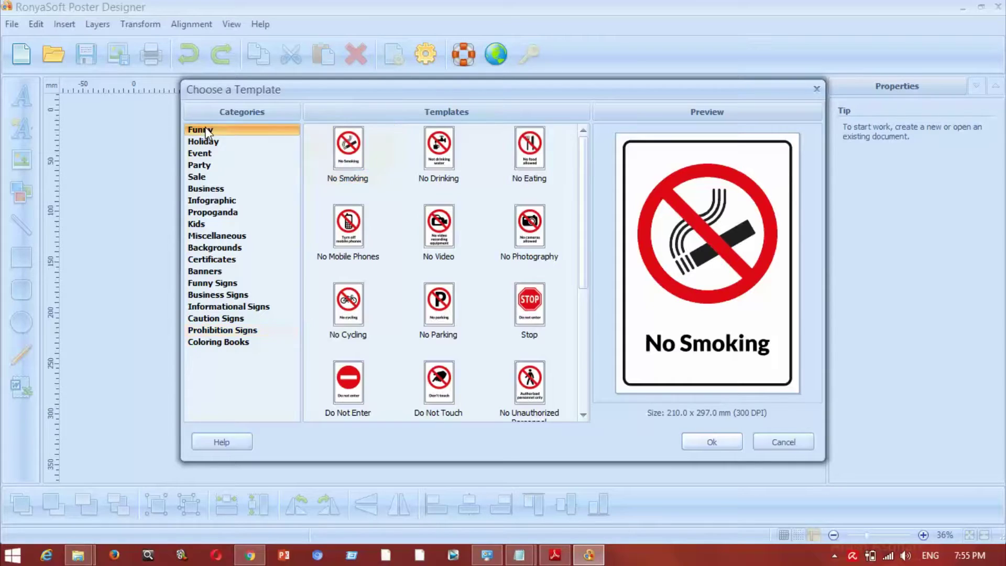
left_click(201, 153)
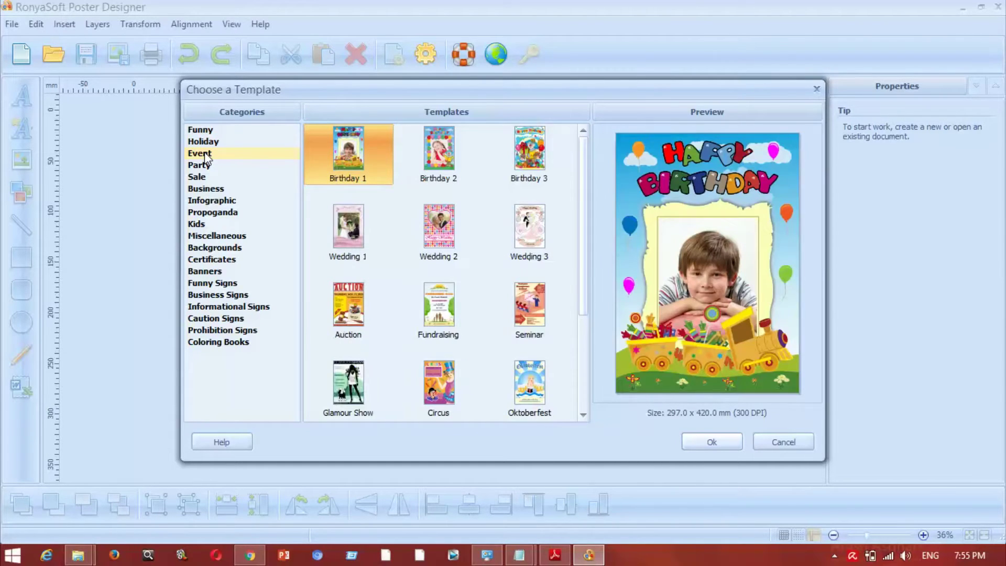
left_click(211, 179)
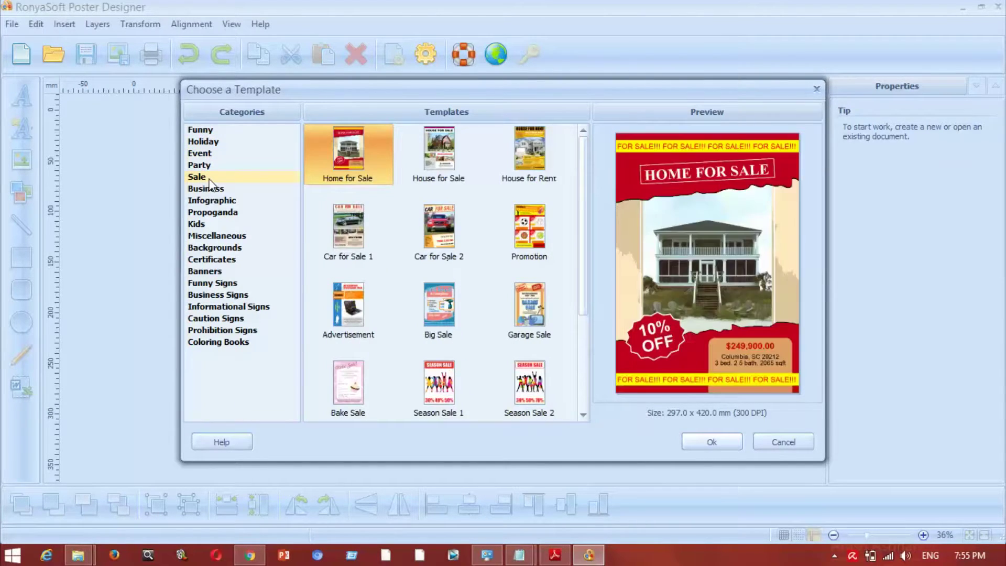
Open the Starting a Business template from the Infographic category as a new poster.
left_click(210, 189)
left_click(213, 202)
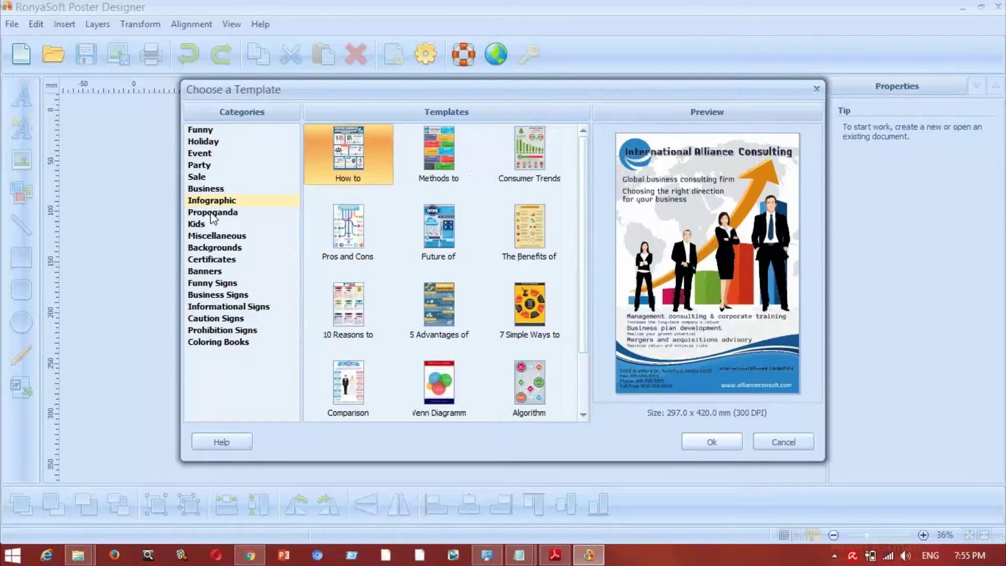
left_click(711, 442)
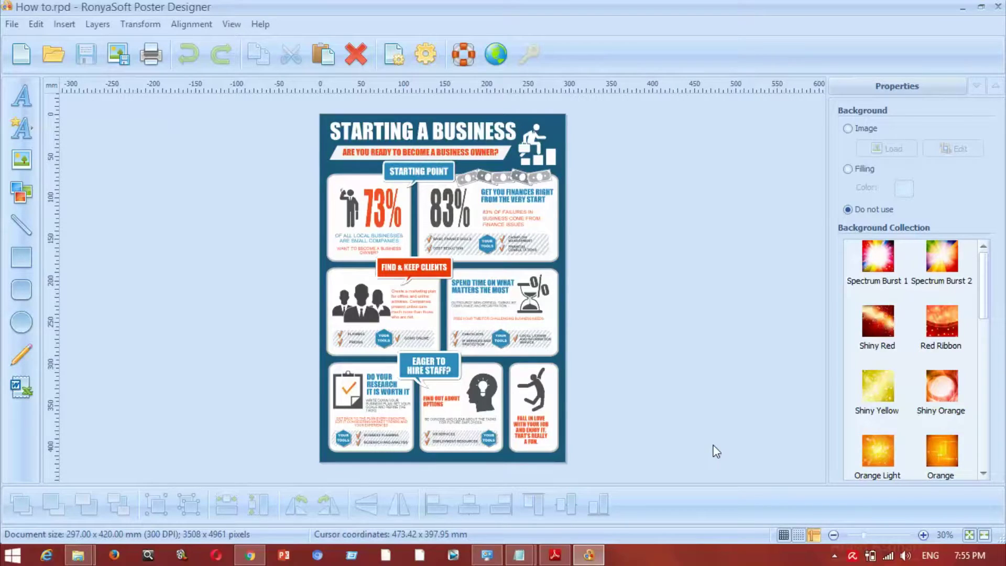
Apply Spectrum Burst 1, then Shiny Orange, as the infographic's background image.
left_click(880, 266)
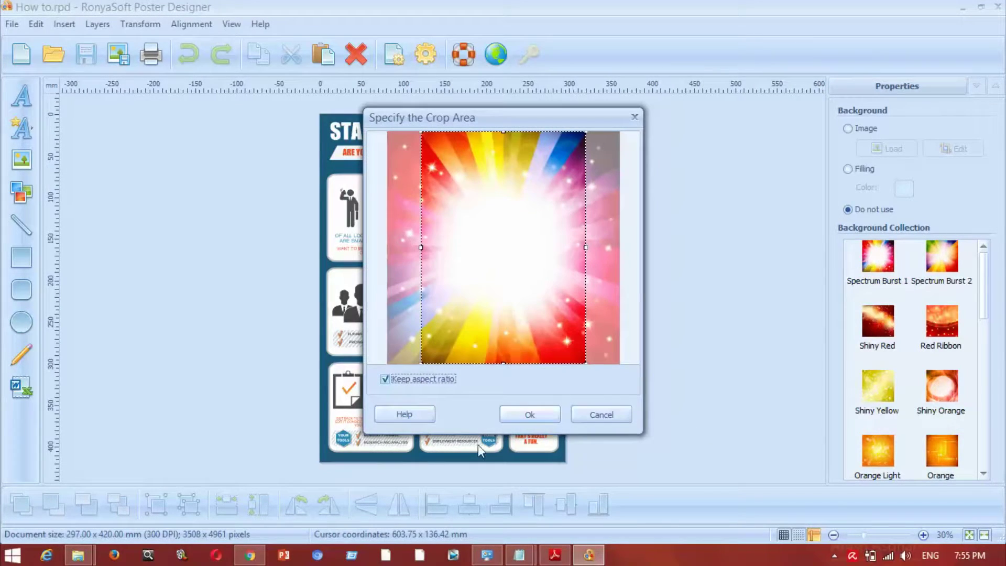
left_click(510, 416)
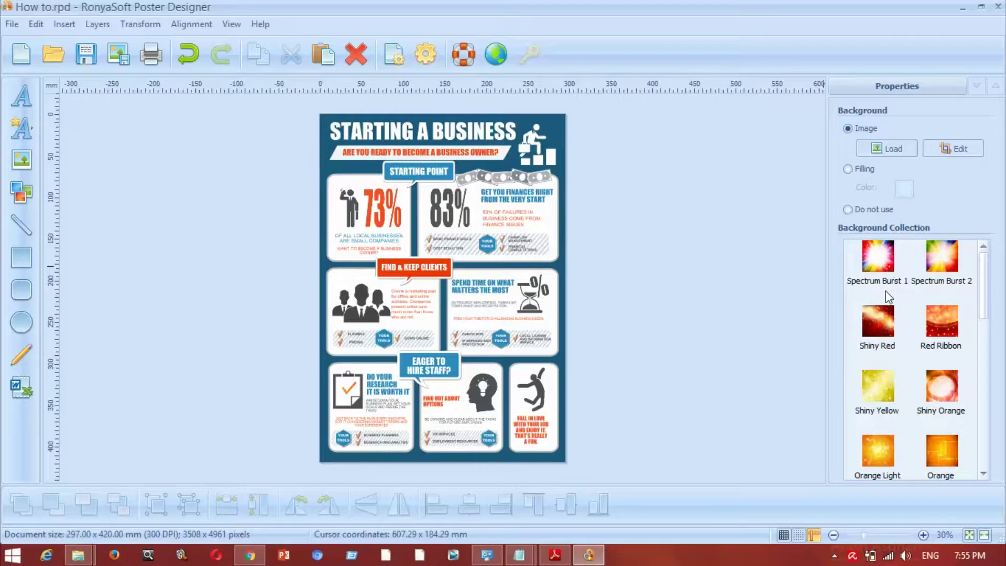
left_click_drag(988, 302, 982, 341)
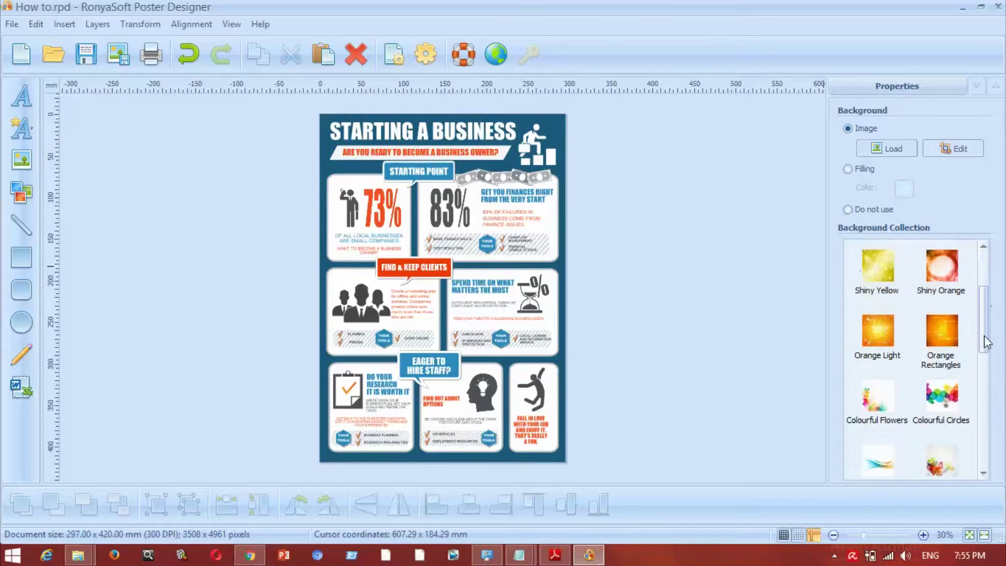
left_click(952, 272)
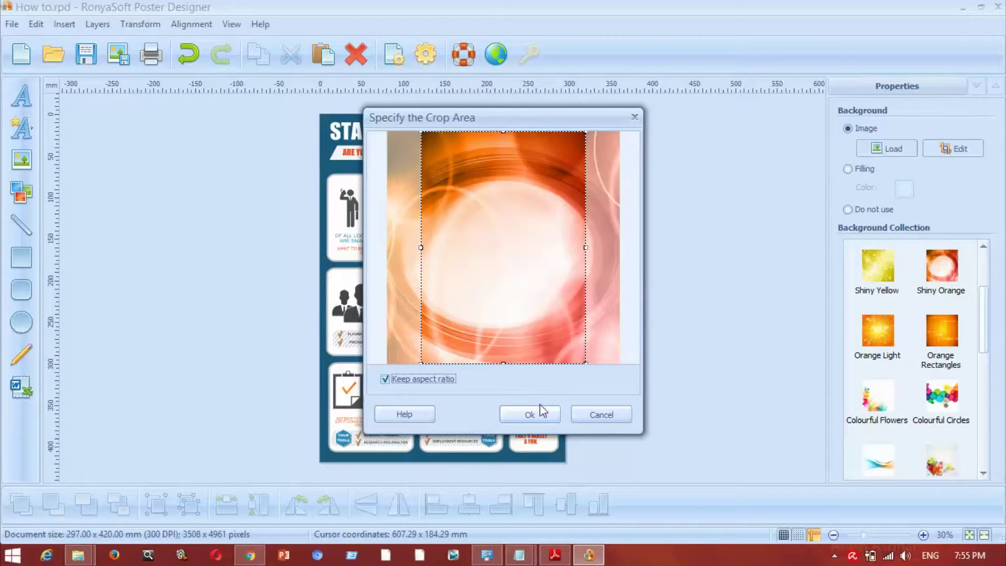
left_click(541, 411)
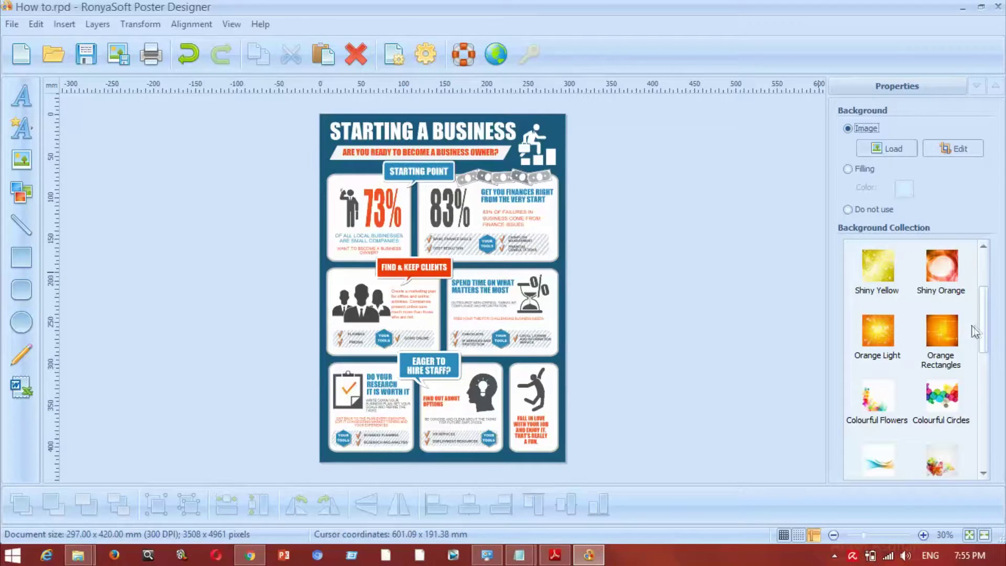
scroll(984, 325, "up", 3)
Select the 73% statistic box, the 83% of failures text, then the whole poster artwork.
left_click(364, 202)
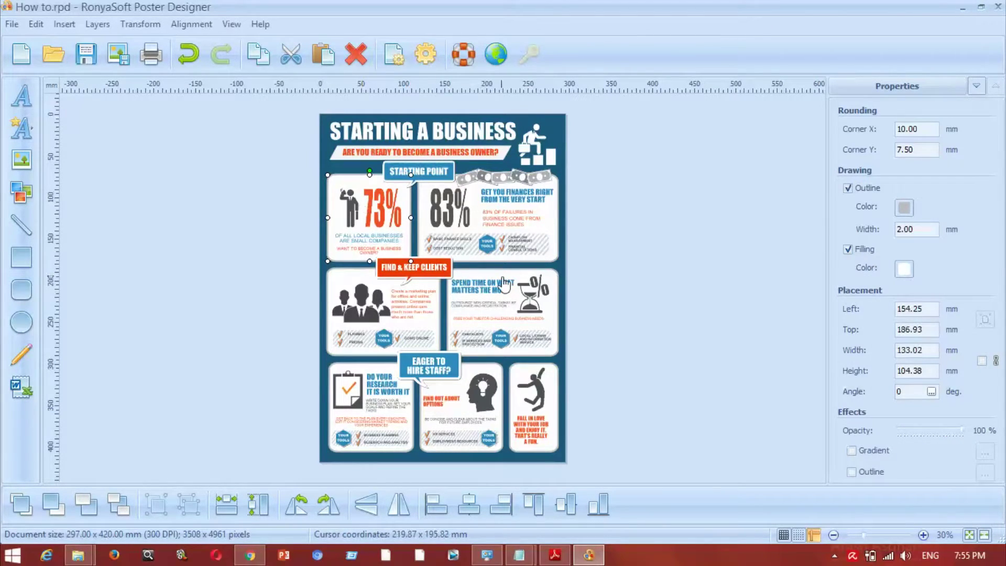
left_click(507, 221)
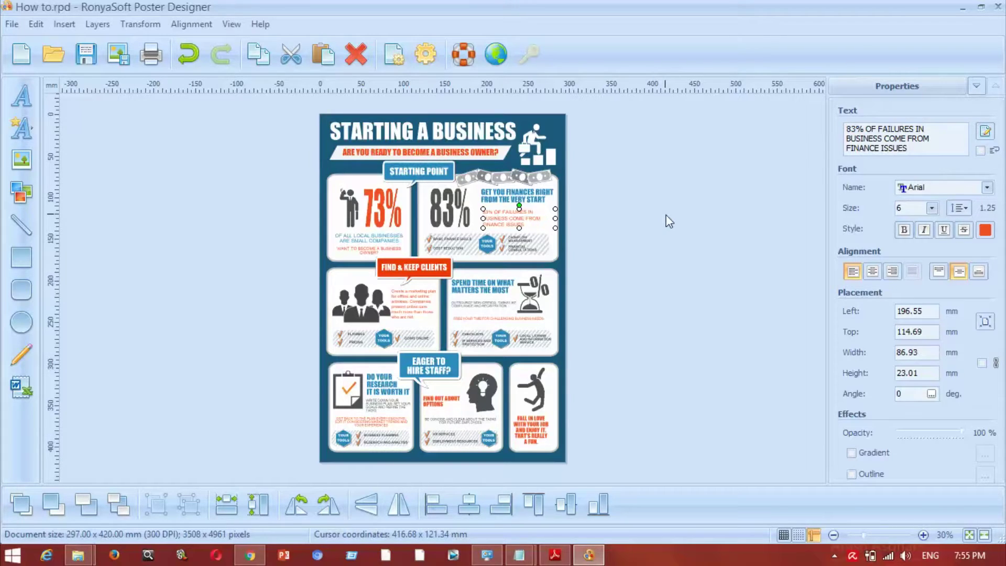
left_click(576, 137)
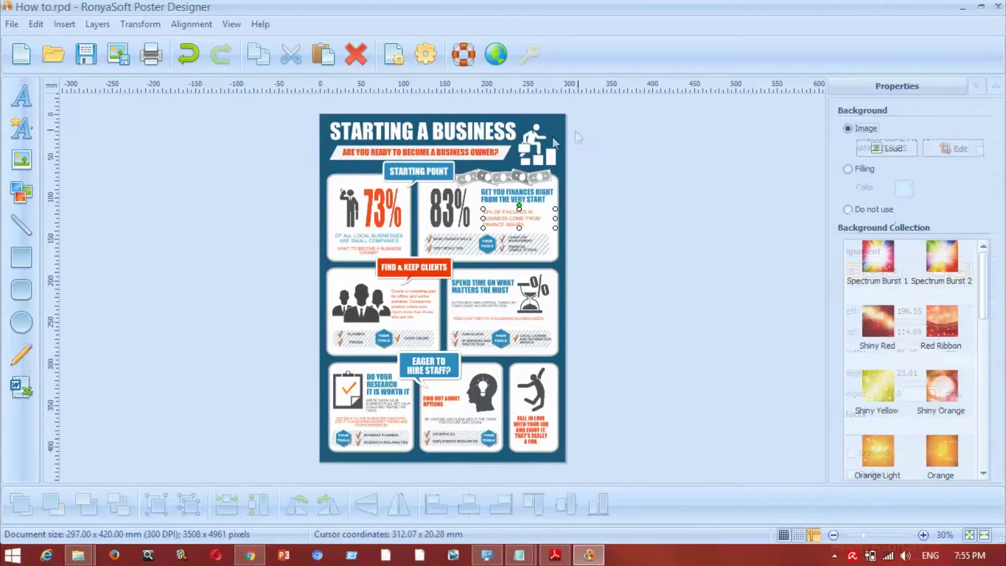
left_click(680, 157)
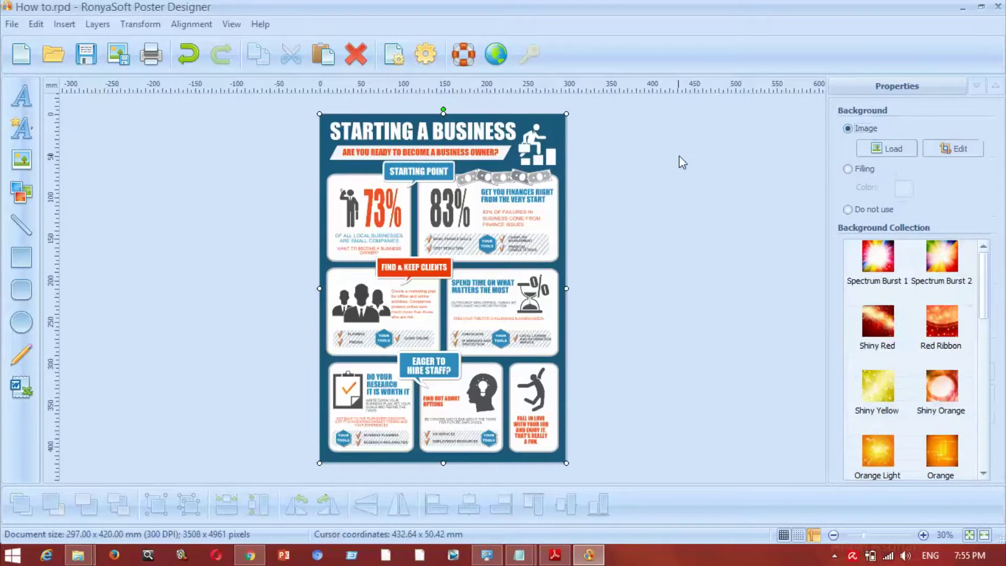
Reapply Spectrum Burst 1 as the background and select the subtitle banner.
left_click(875, 269)
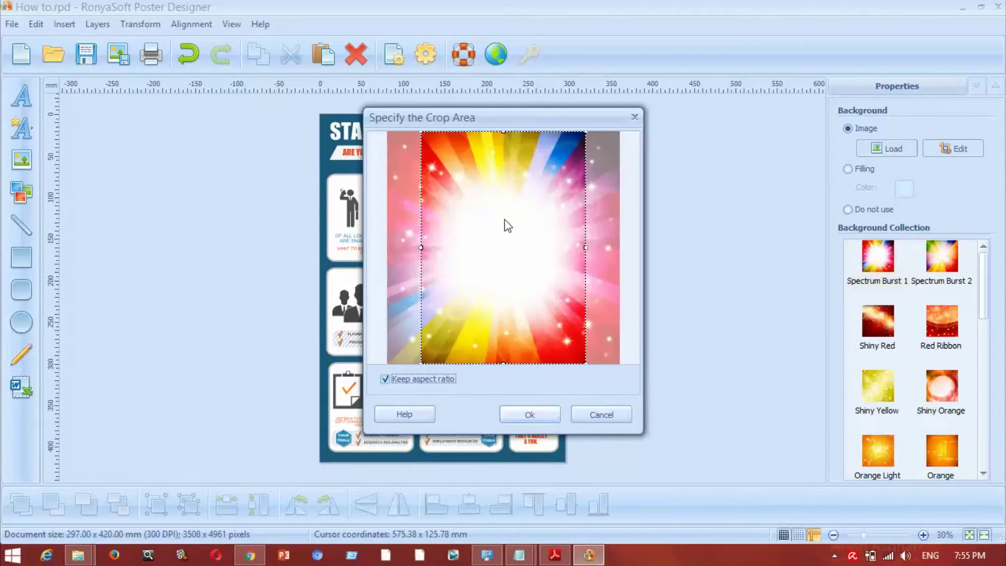
left_click(518, 418)
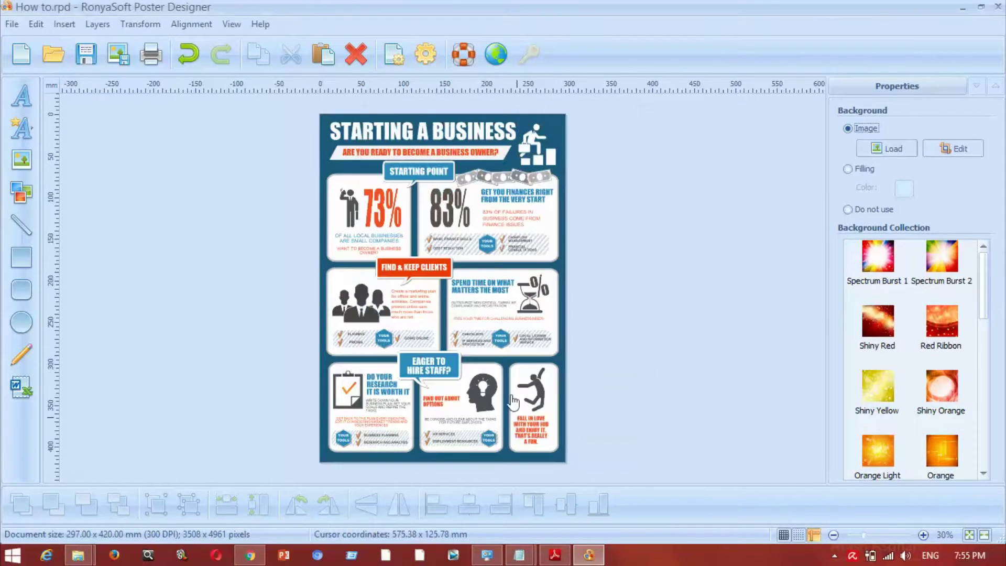
left_click(483, 156)
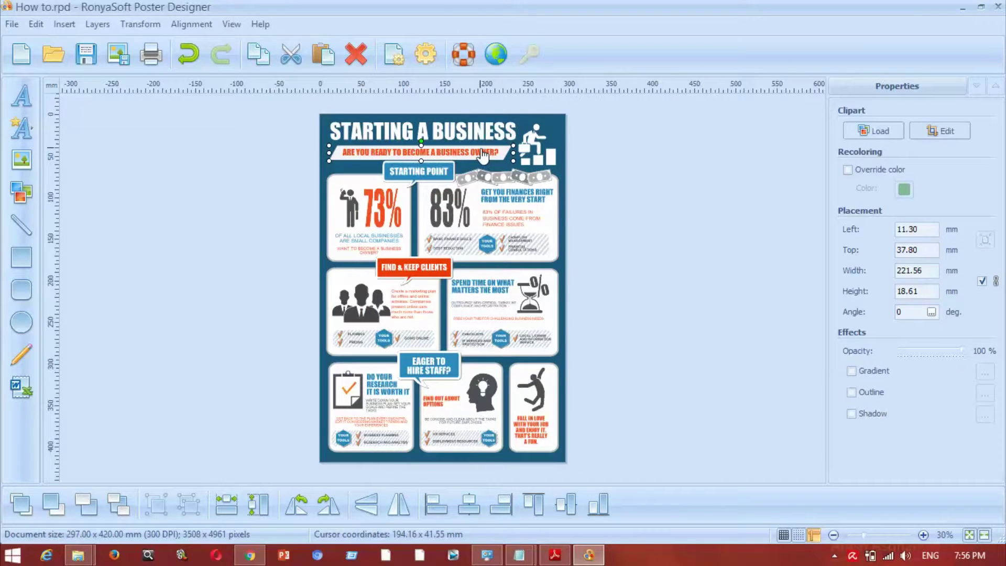
left_click(12, 24)
Start a new document from a template, discarding the infographic's unsaved changes.
left_click(14, 24)
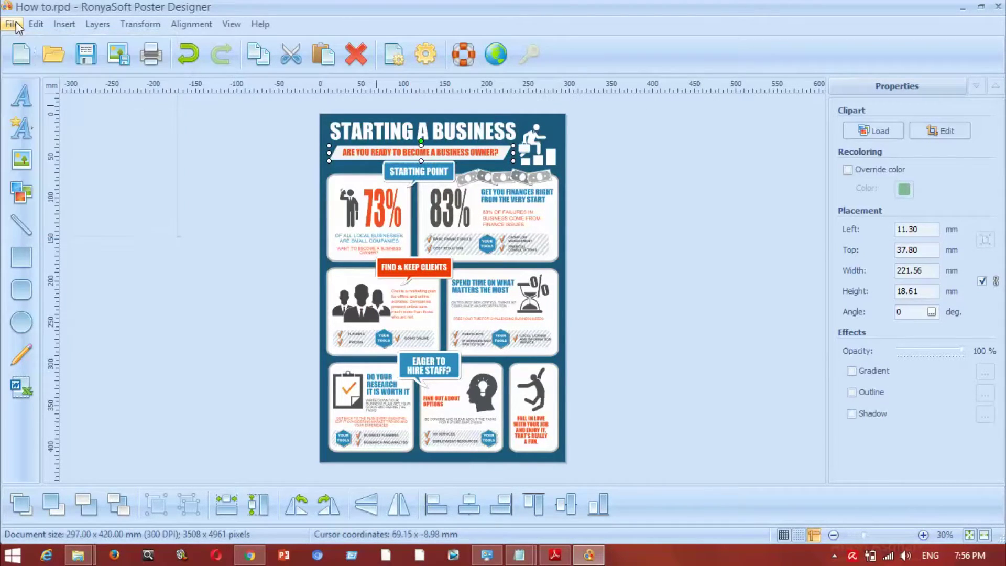
left_click(22, 53)
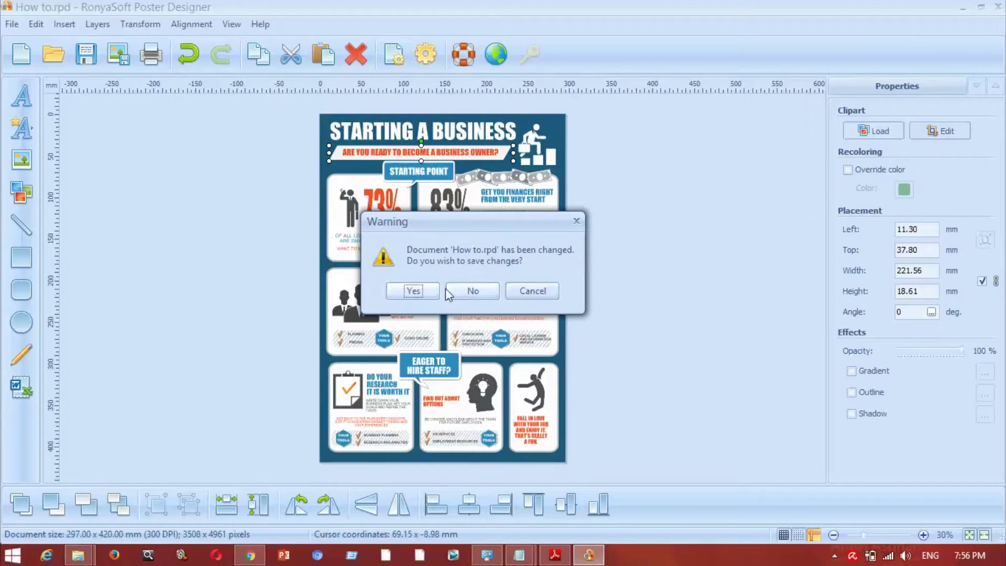
left_click(465, 291)
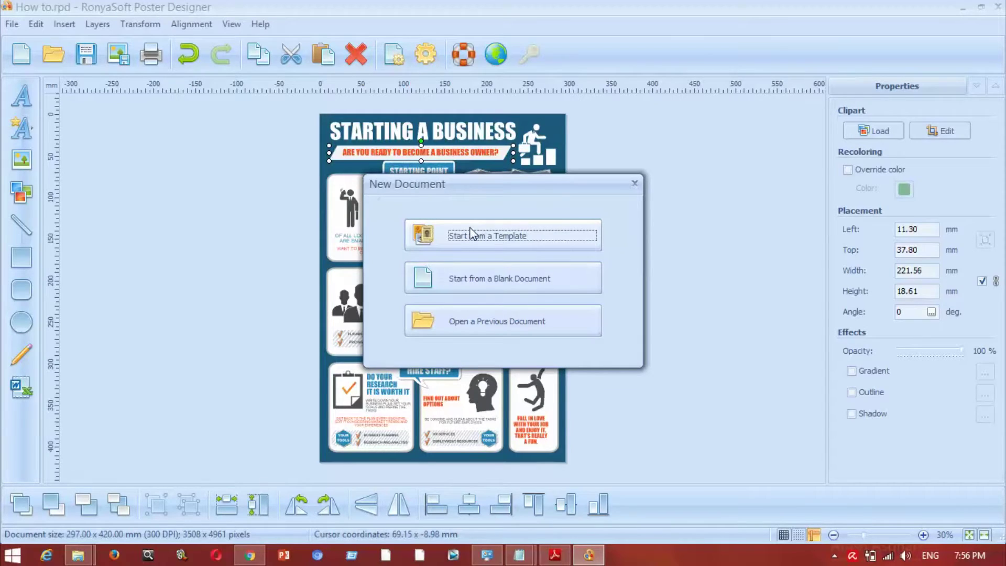
left_click(471, 234)
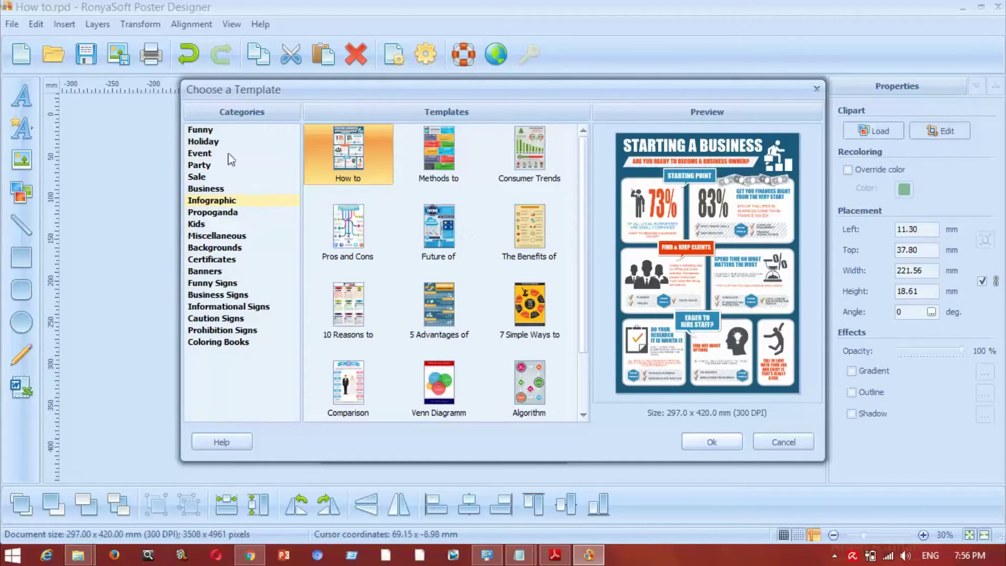
Browse the Funny, Holiday, Party, Business and Certificates categories, then create a document from Banners > Birthday 1.
left_click(215, 132)
left_click(216, 143)
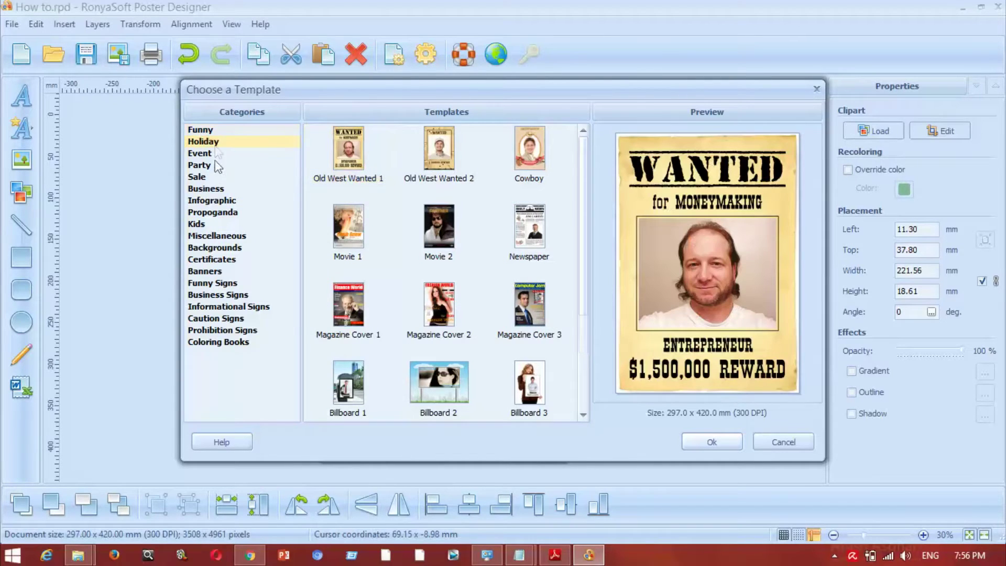
left_click(213, 164)
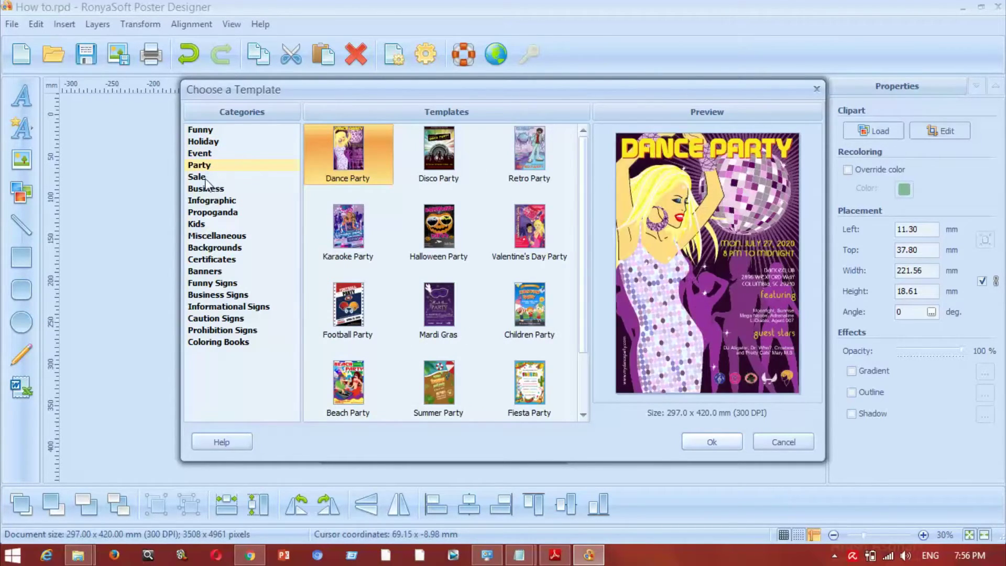
left_click(213, 188)
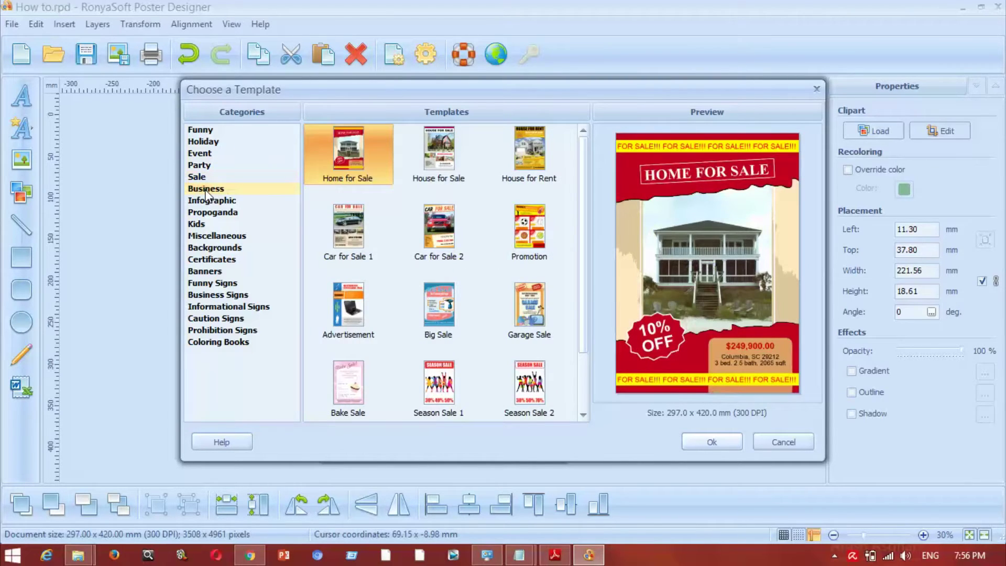
left_click(206, 190)
left_click(232, 260)
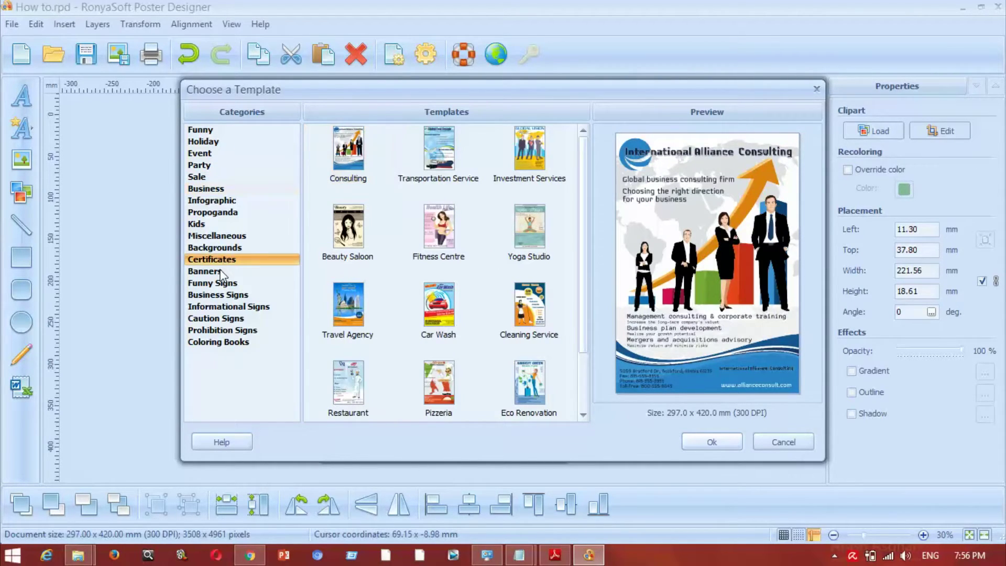
left_click(222, 271)
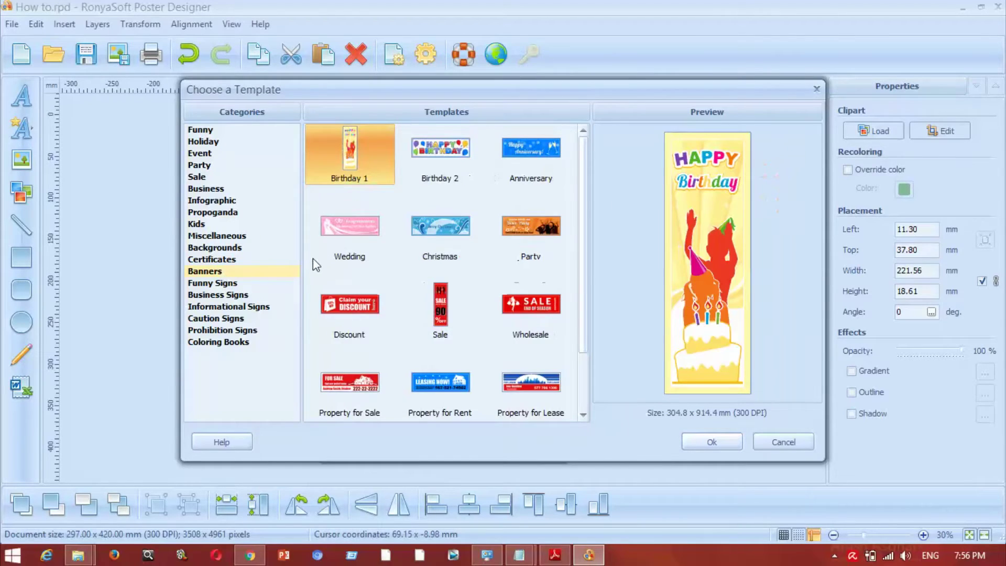
left_click(712, 444)
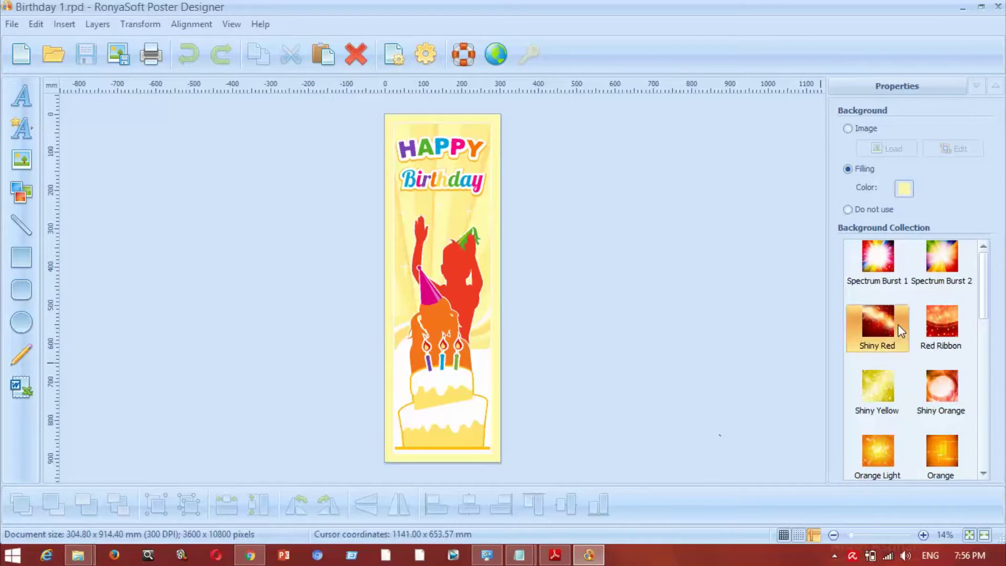
Try Shiny Red, then Green and Blue, as the banner's background image.
left_click(899, 324)
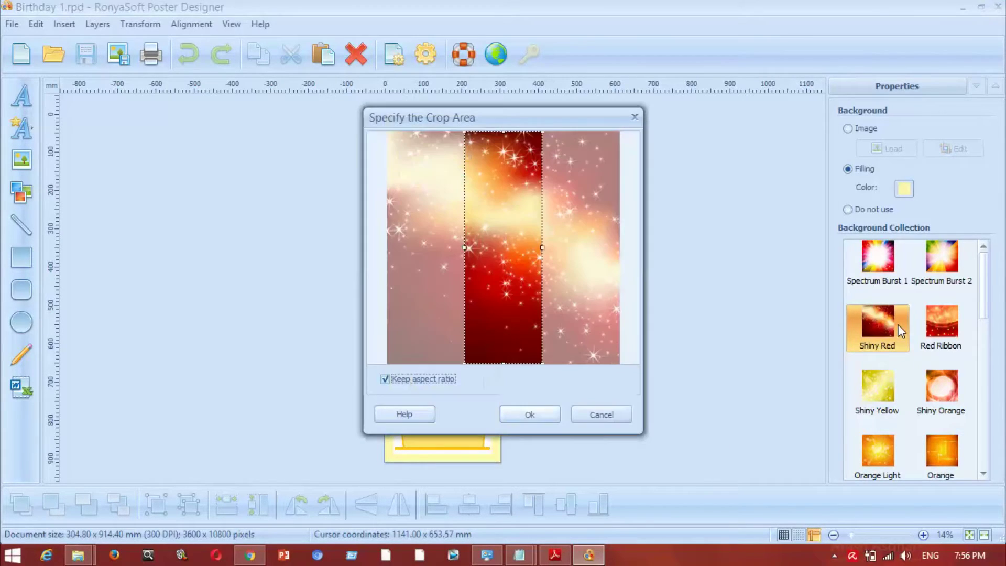
left_click(507, 416)
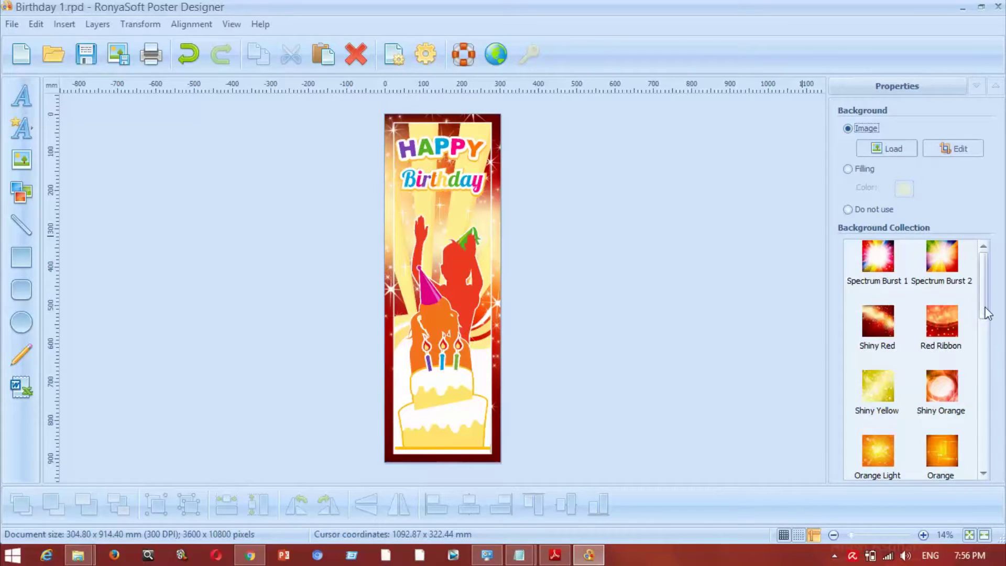
left_click_drag(988, 313, 985, 407)
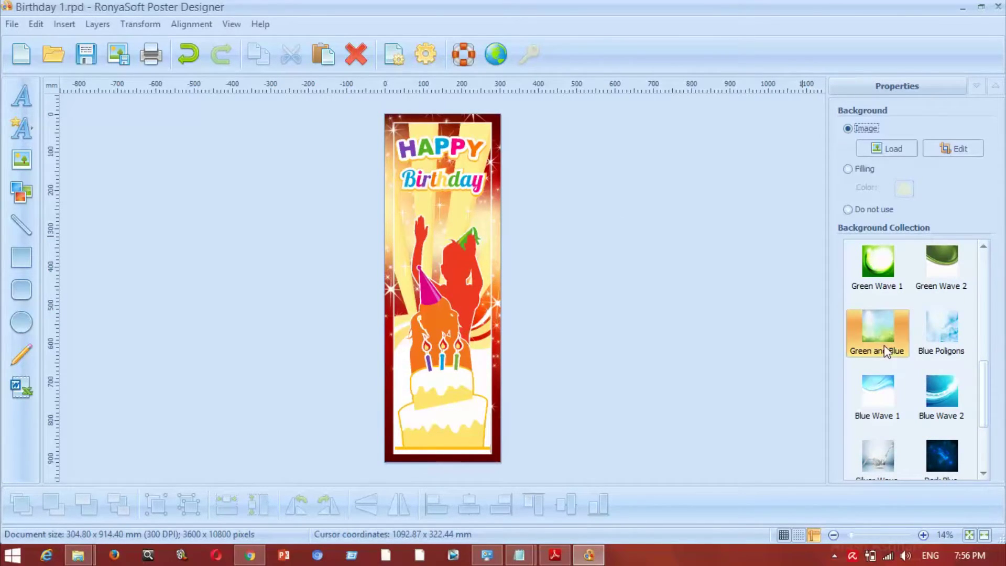
left_click(887, 351)
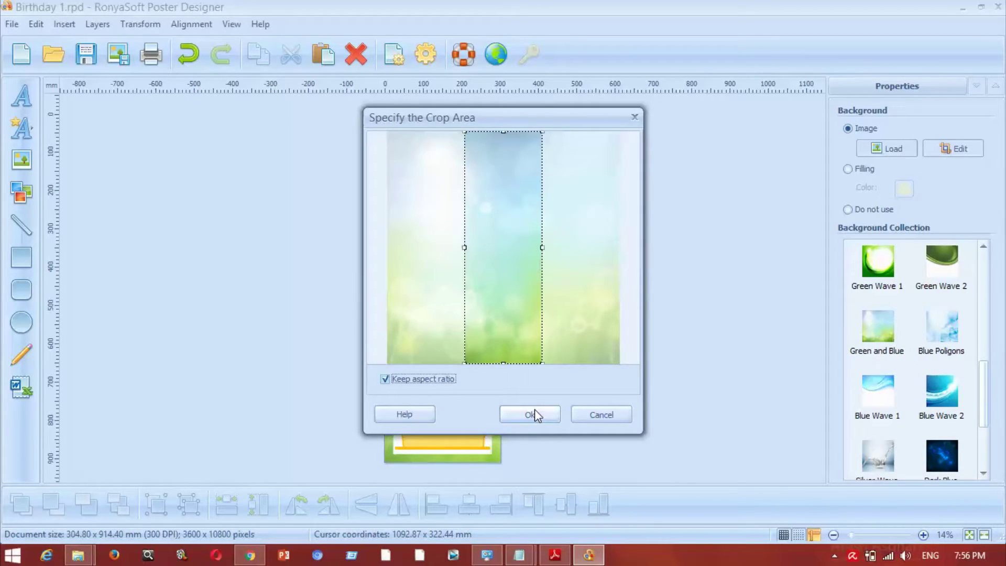
left_click(535, 410)
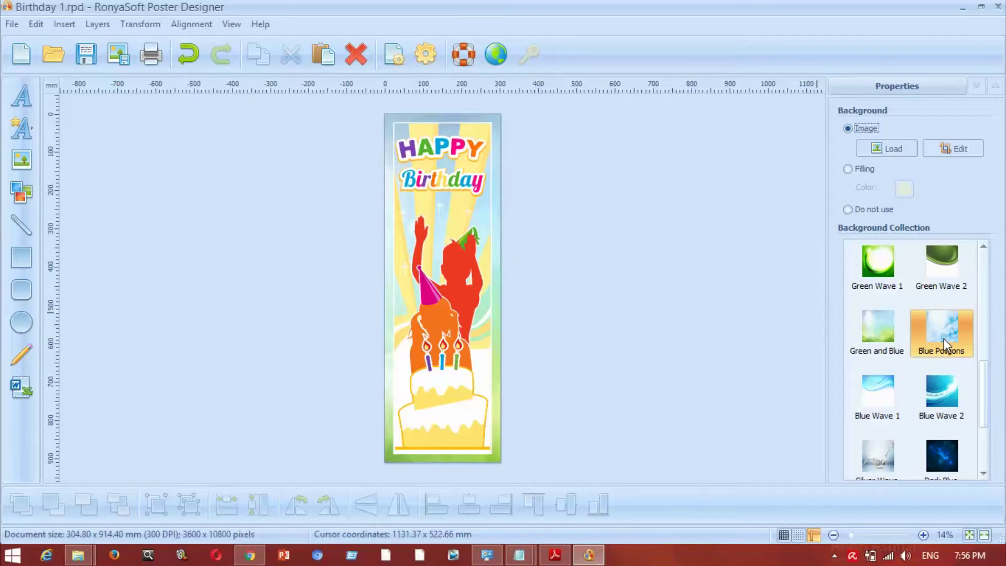
Apply the Blue Poligons background, then minimize the designer and bring Chrome forward.
left_click(945, 339)
left_click(517, 407)
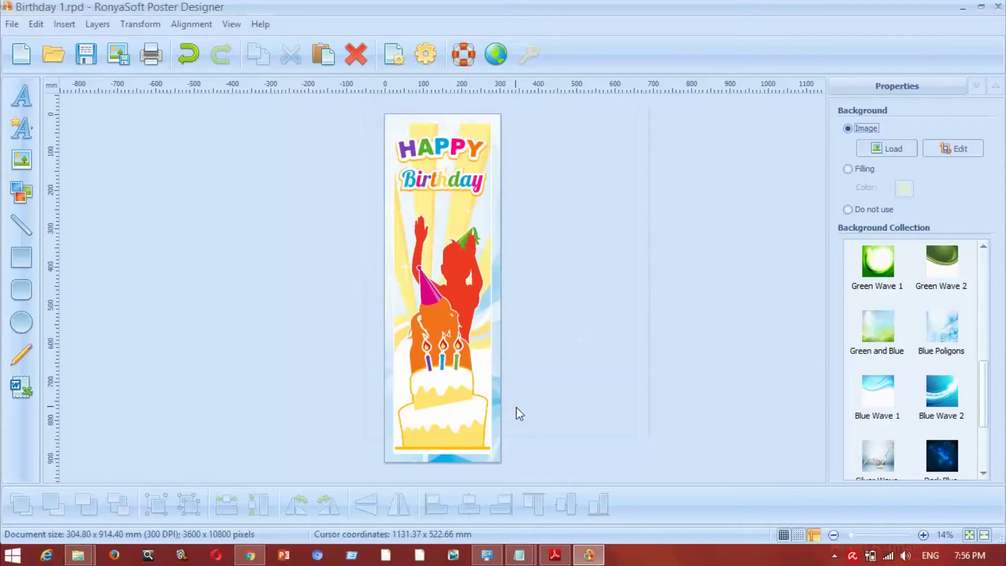
left_click(962, 7)
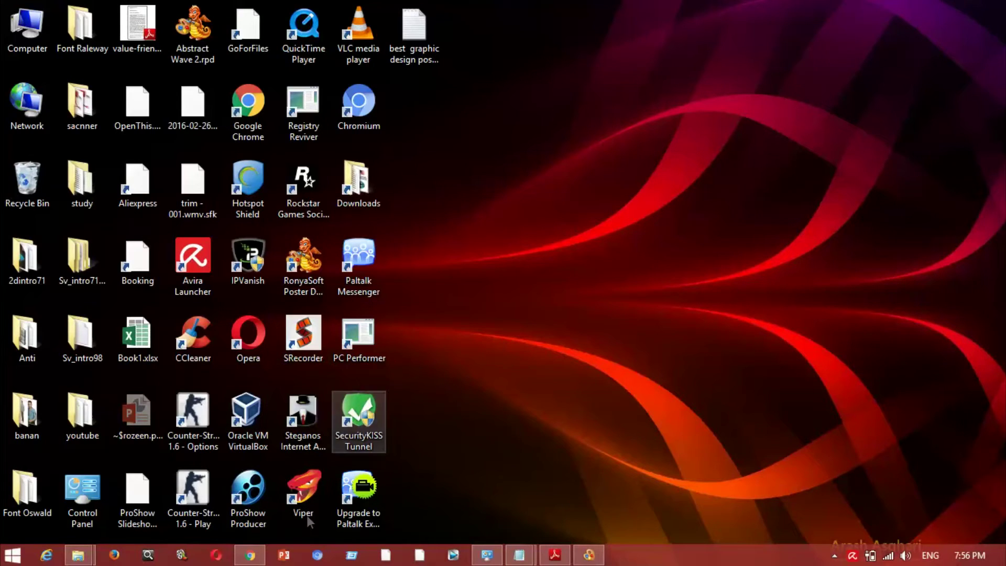
left_click(247, 557)
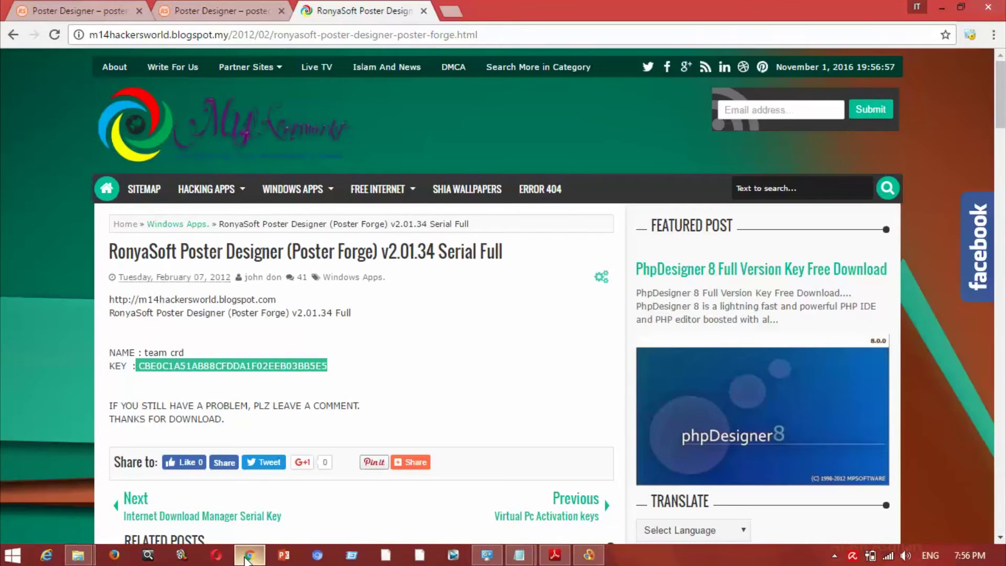
View the RonyaSoft product page tab, then return to the key page and select its URL.
left_click(228, 11)
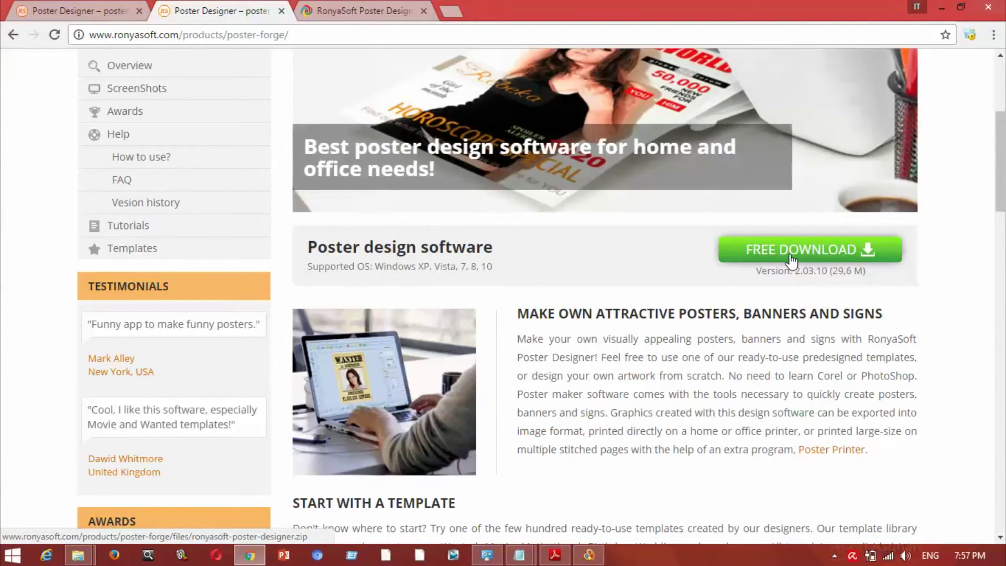
left_click(356, 10)
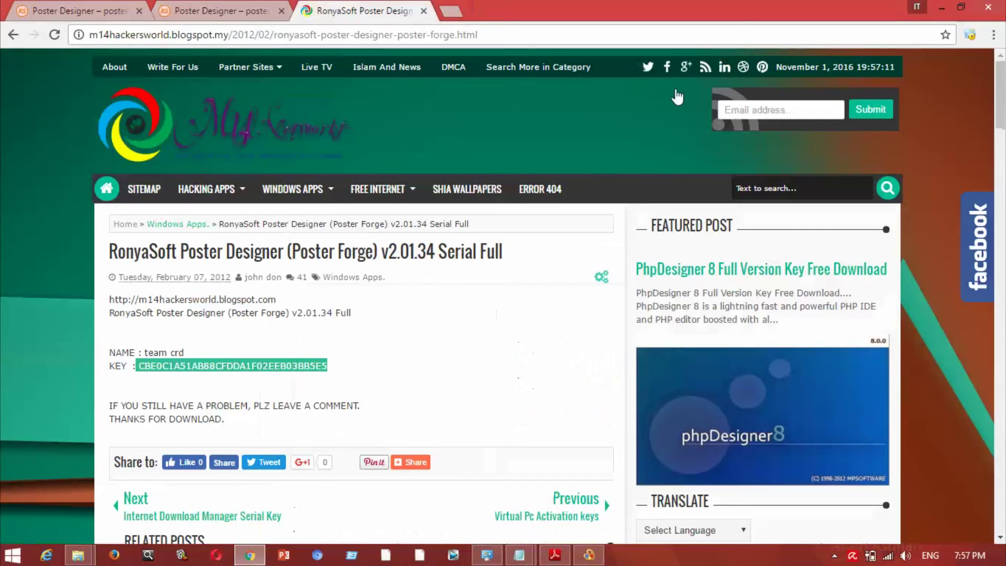
left_click(121, 34)
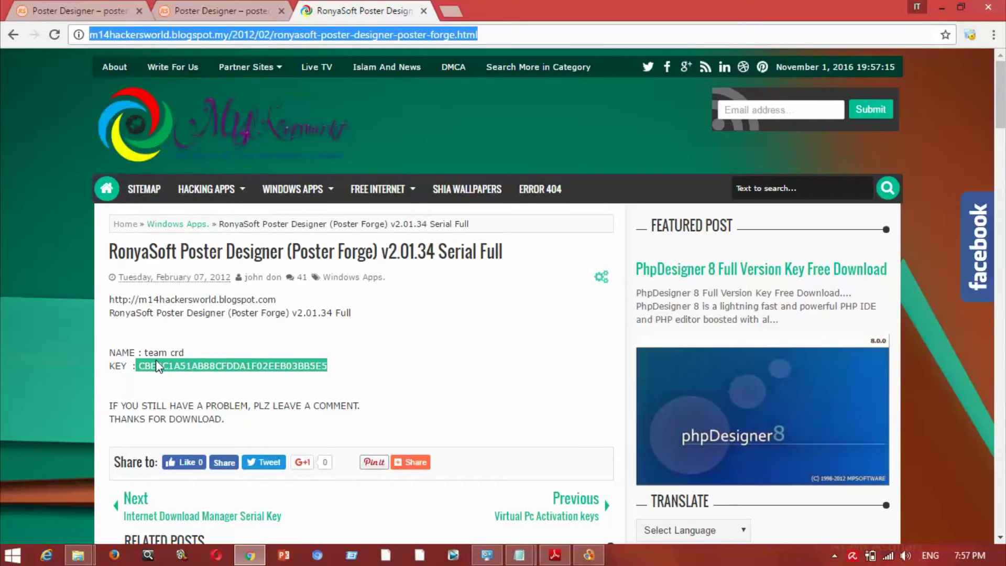